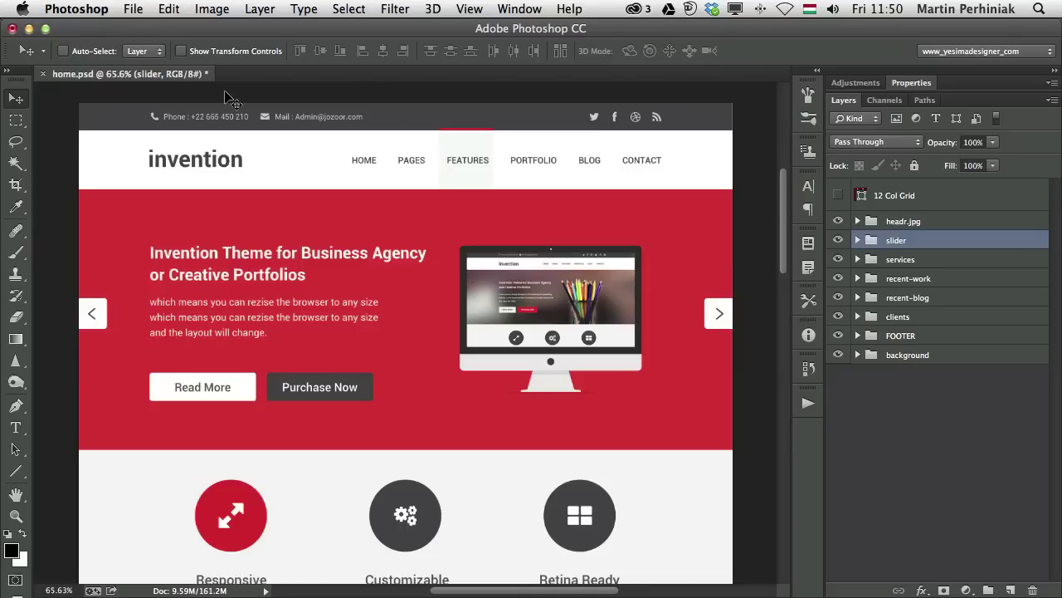
Check the Generator settings in the Plug-ins preferences and close the preferences
left_click(100, 11)
mouse_move(127, 63)
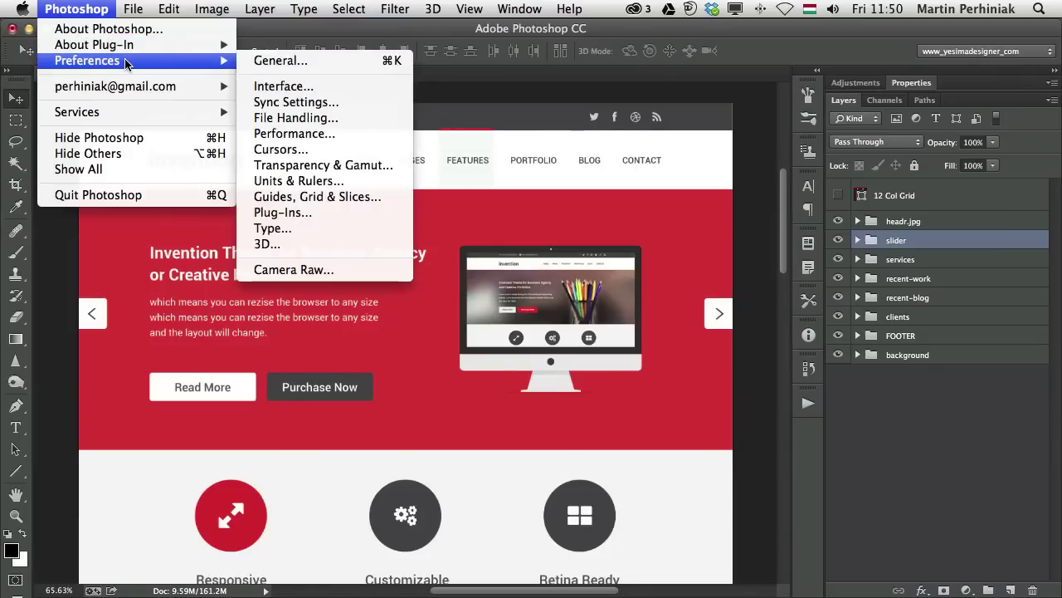
left_click(295, 214)
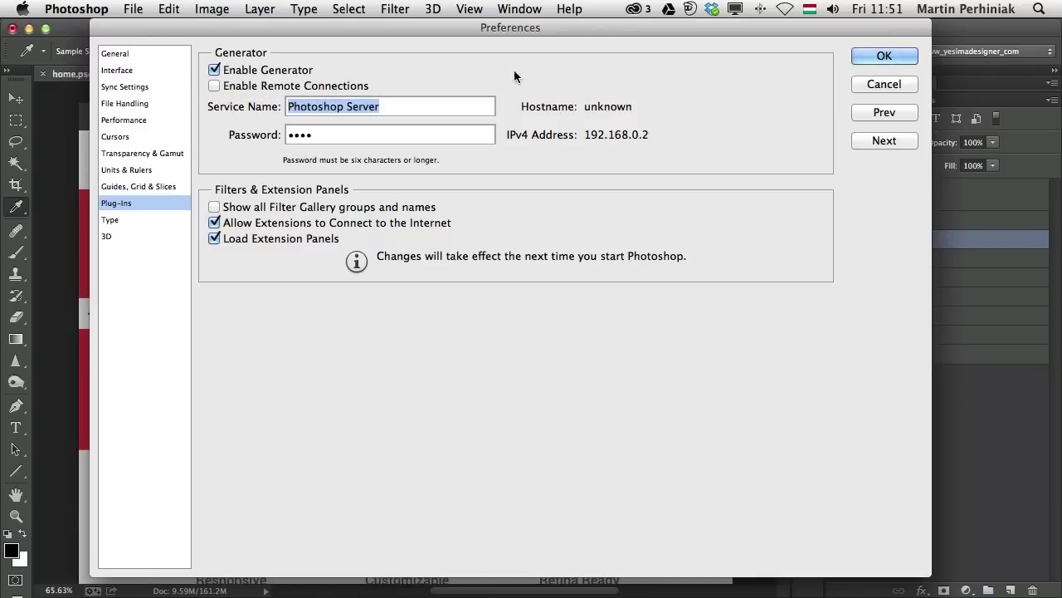
left_click(882, 56)
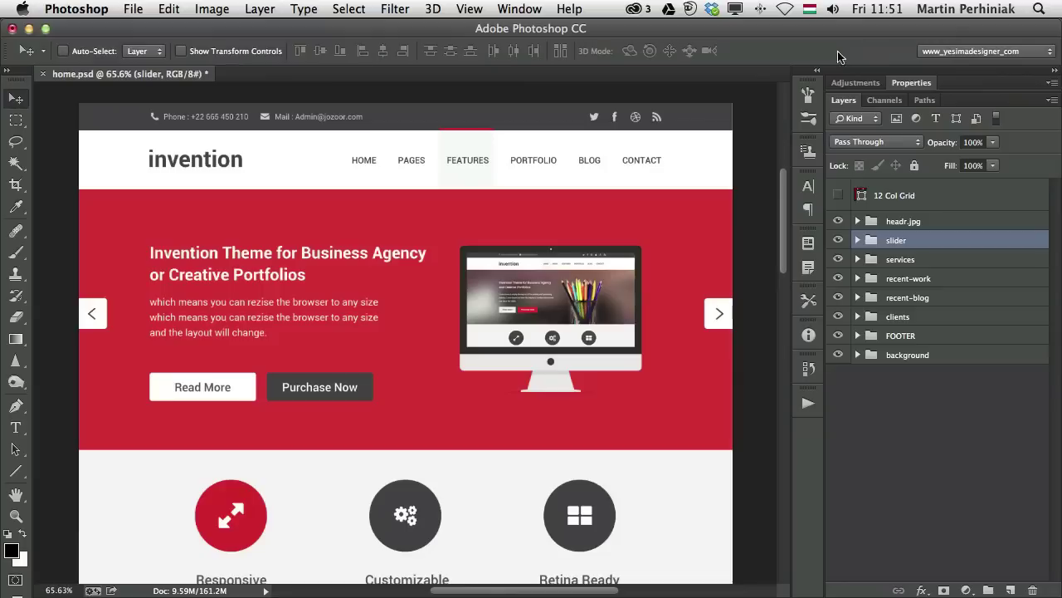
Turn on Image Assets under File > Generate
left_click(129, 9)
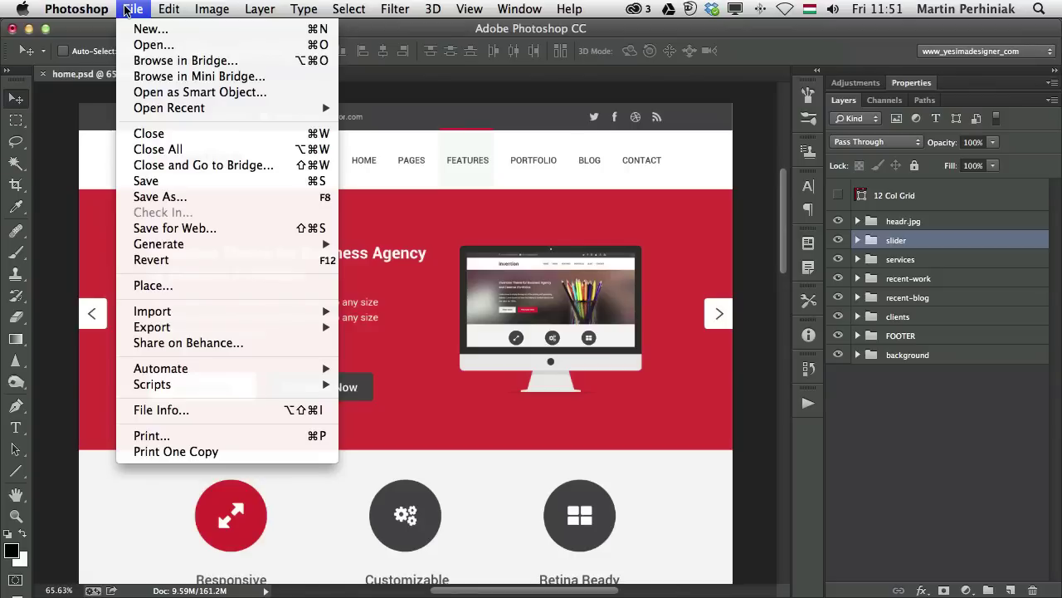
left_click(128, 9)
left_click(135, 7)
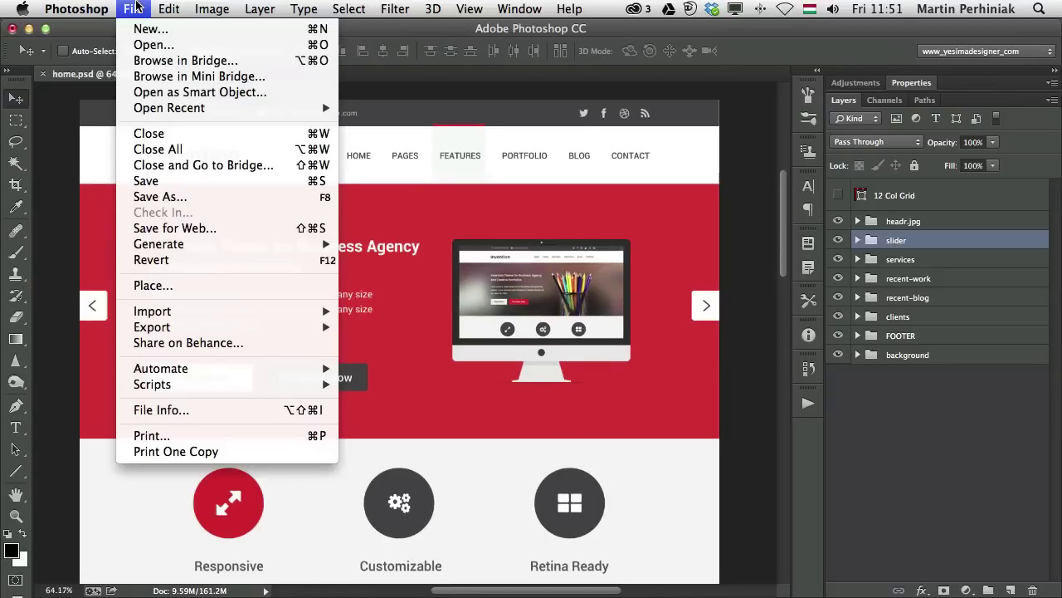
mouse_move(274, 245)
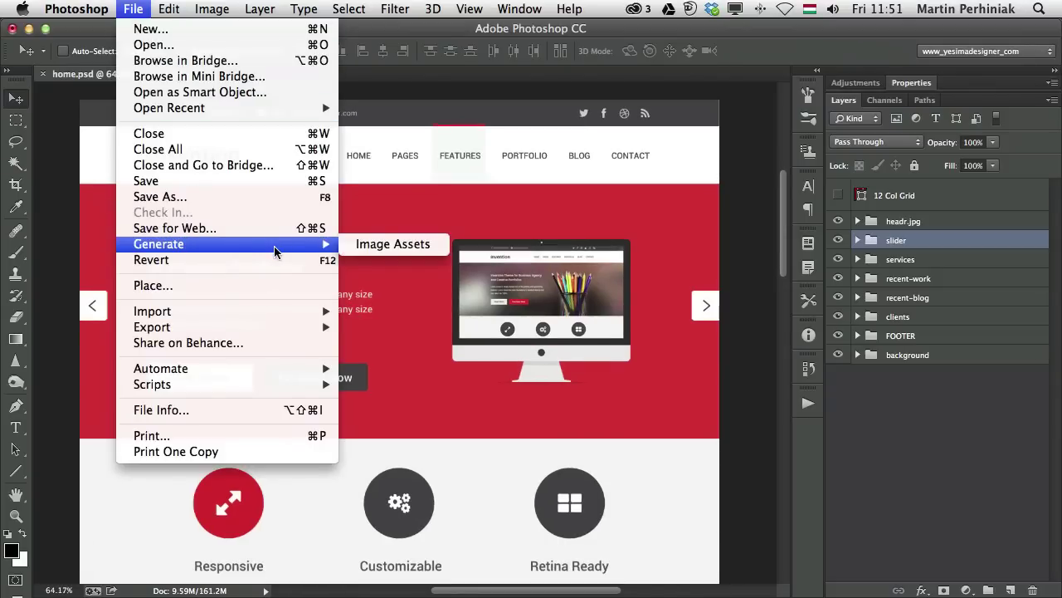
left_click(413, 247)
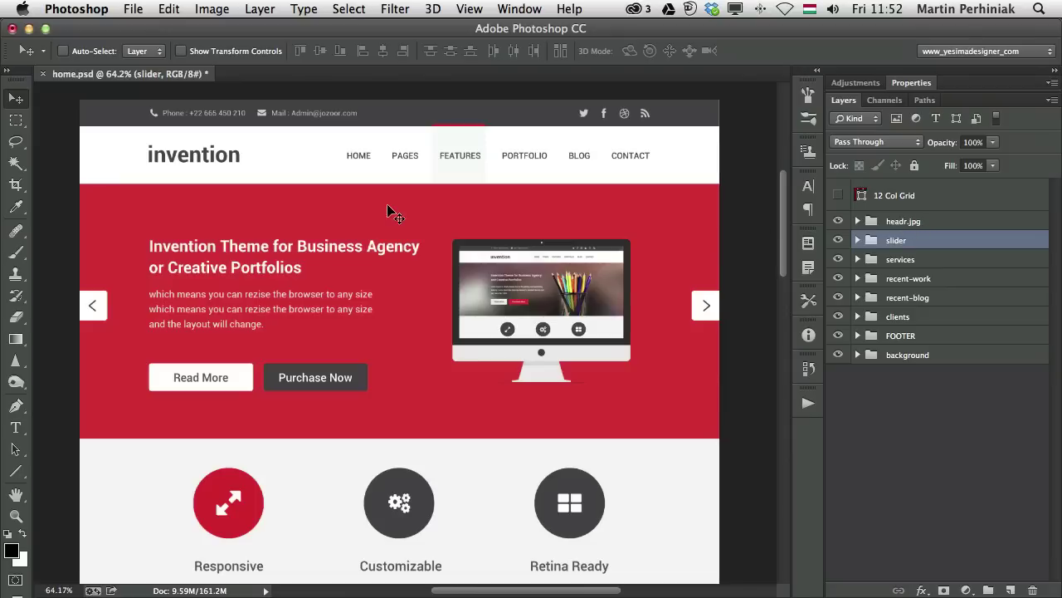
In Bridge, open home-assets, step through bg.png, headr.jpg and iMac.jpg, then return to Photoshop
key("super+Tab")
left_click(427, 308)
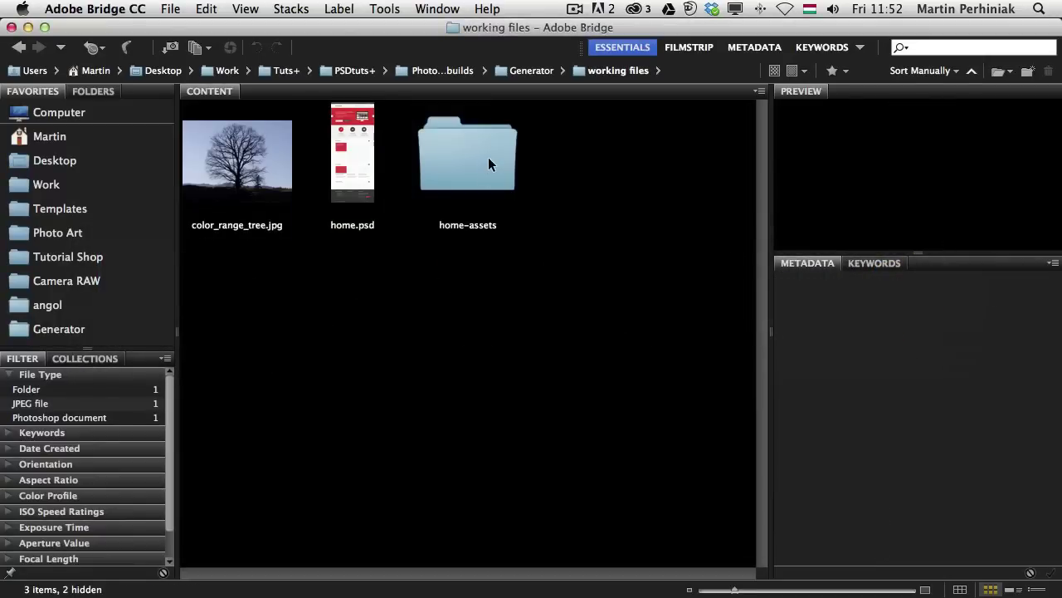
left_click(488, 164)
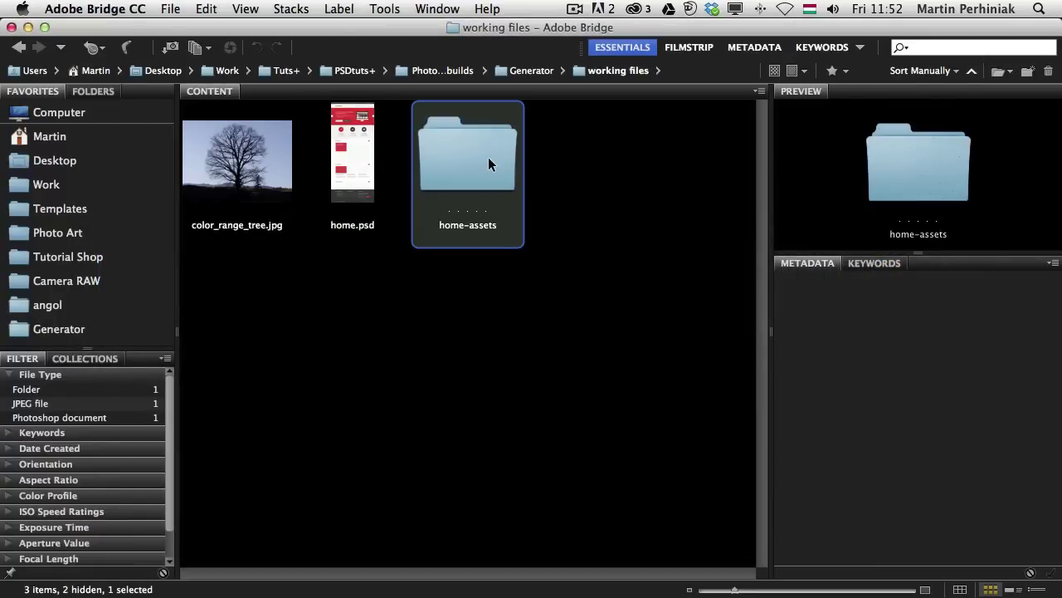
double_click(488, 163)
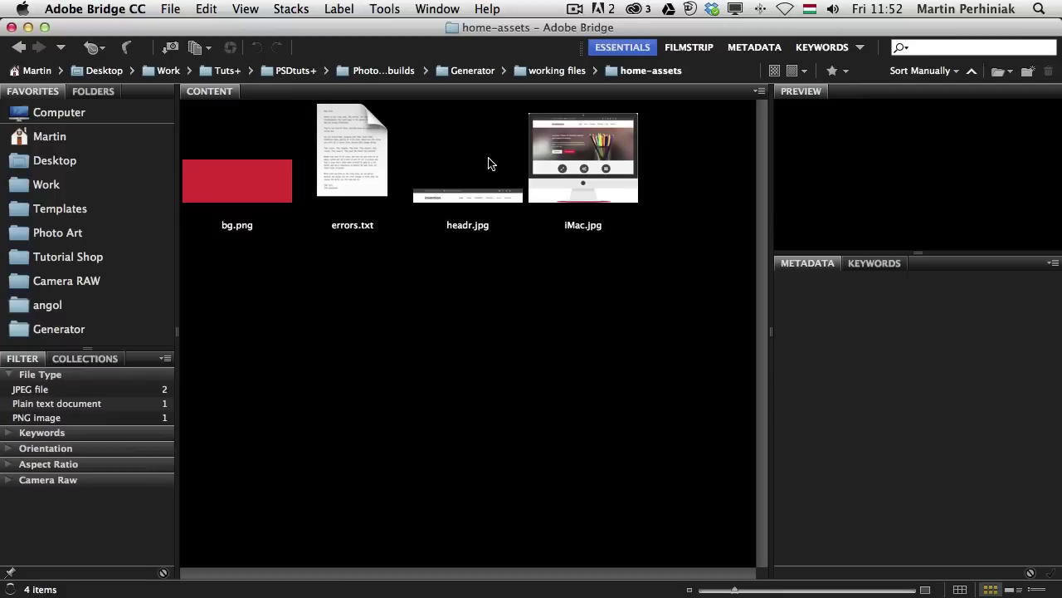
key("Right")
key("Right")
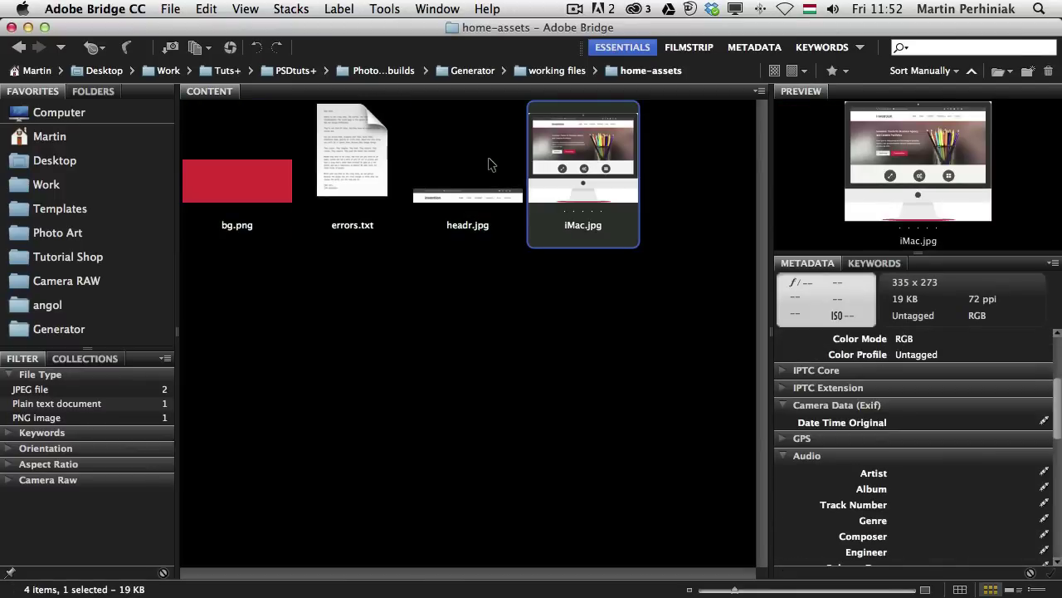
key("Left")
key("Left")
key("Left")
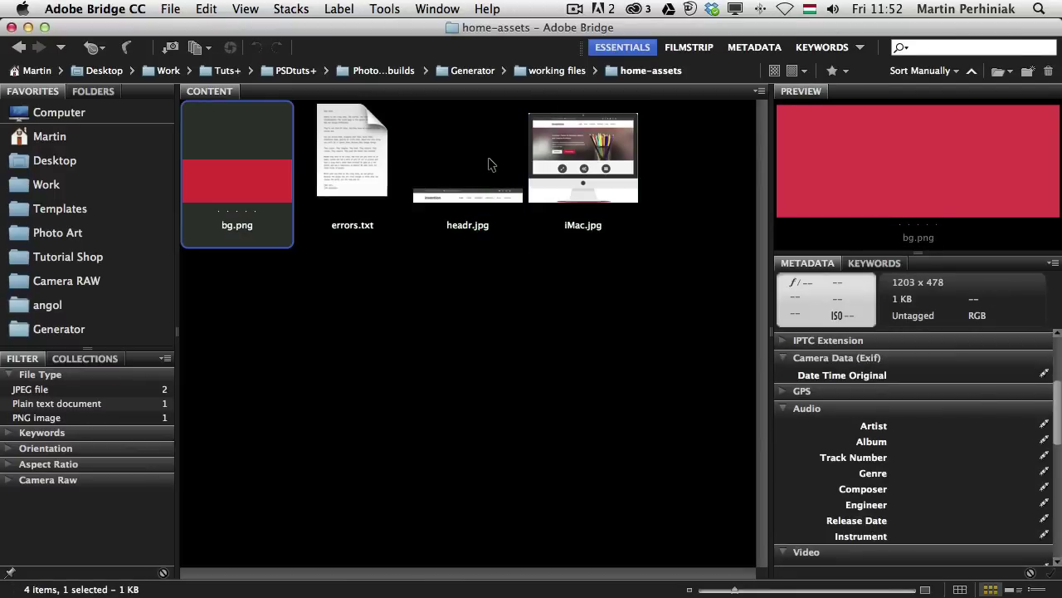
key("Right")
key("Right")
key("Right")
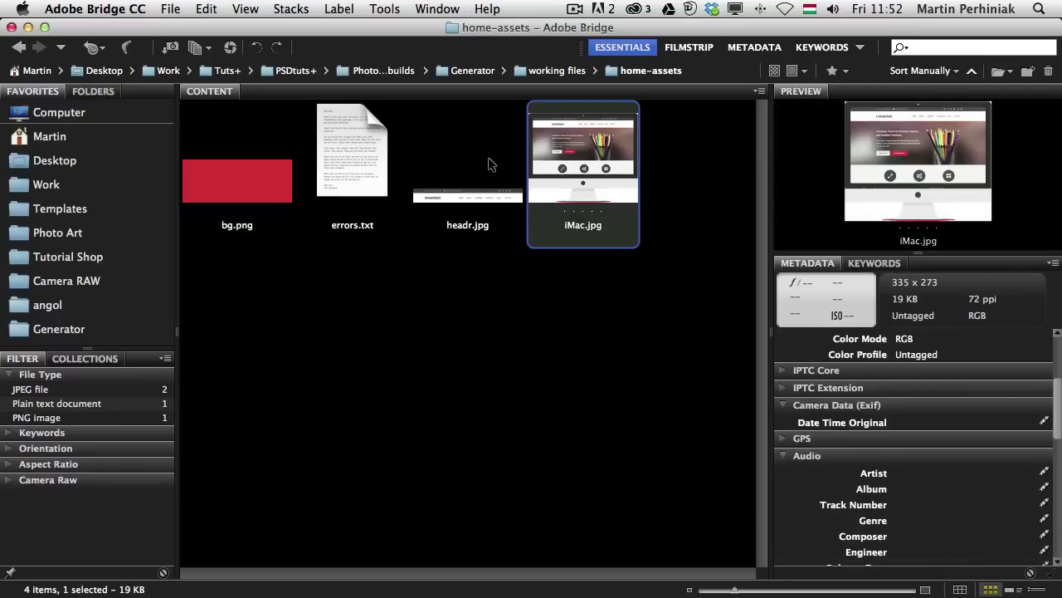
key("super+Tab")
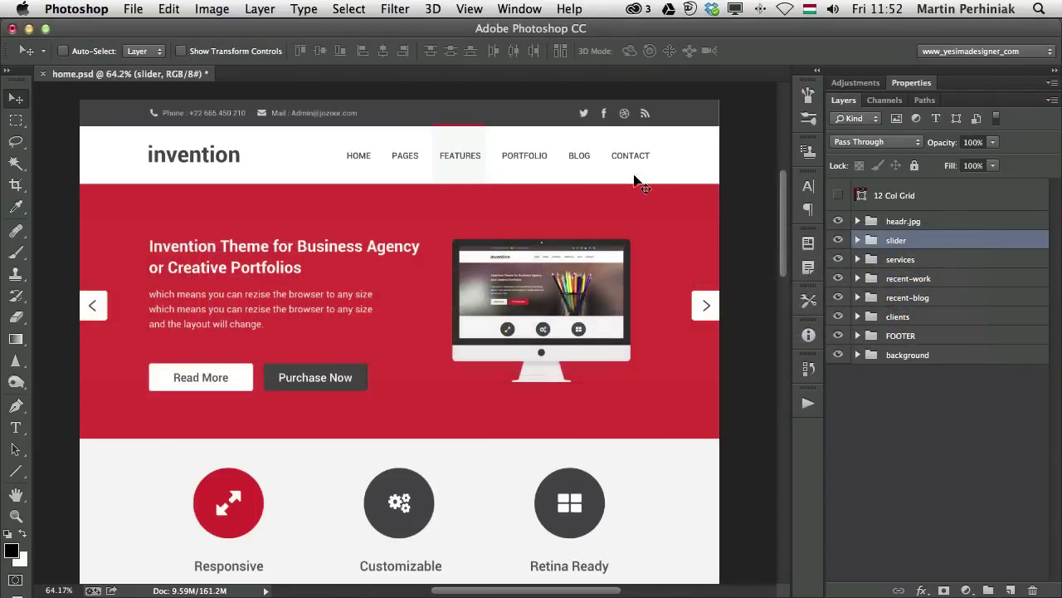
Expand the headr.jpg group and toggle its visibility to identify the header
left_click(909, 221)
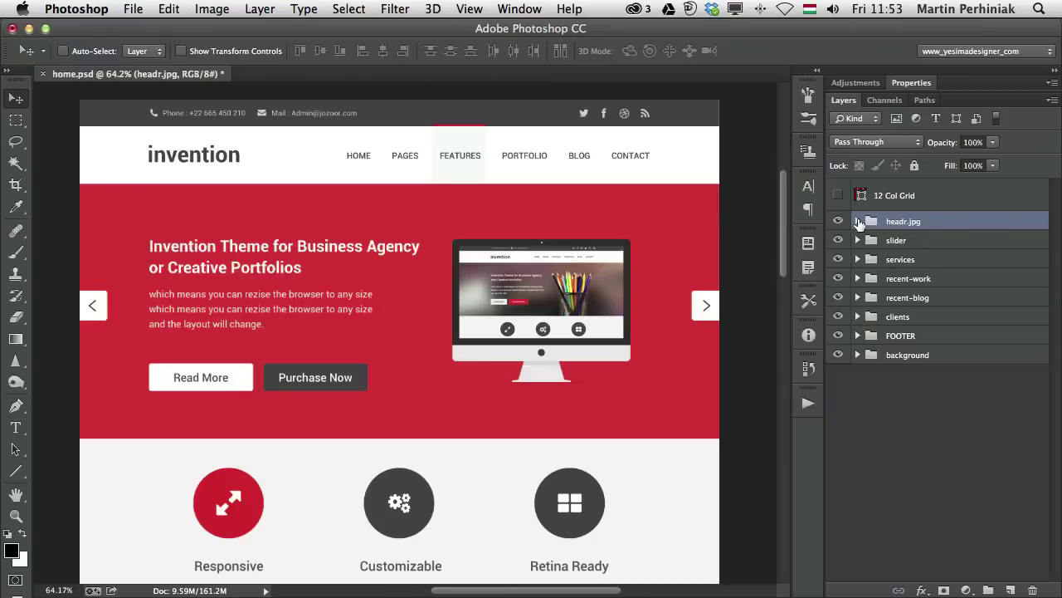
left_click(857, 221)
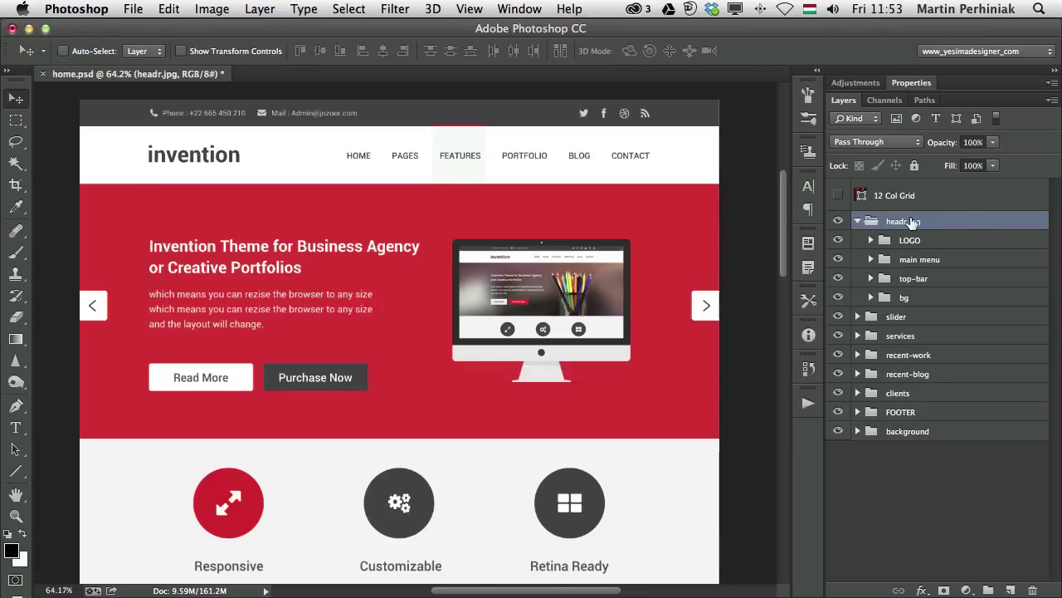
left_click(838, 221)
left_click(837, 221)
left_click(859, 222)
Rename the headr.jpg group to headr
double_click(910, 221)
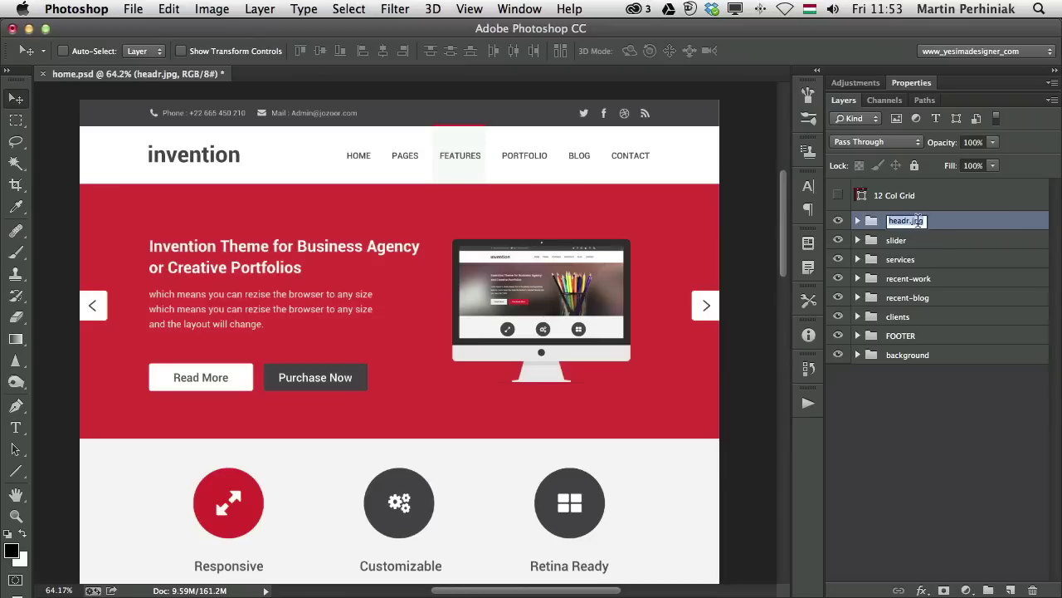
key("Right")
key("BackSpace")
key("BackSpace")
key("BackSpace")
key("BackSpace")
key("Return")
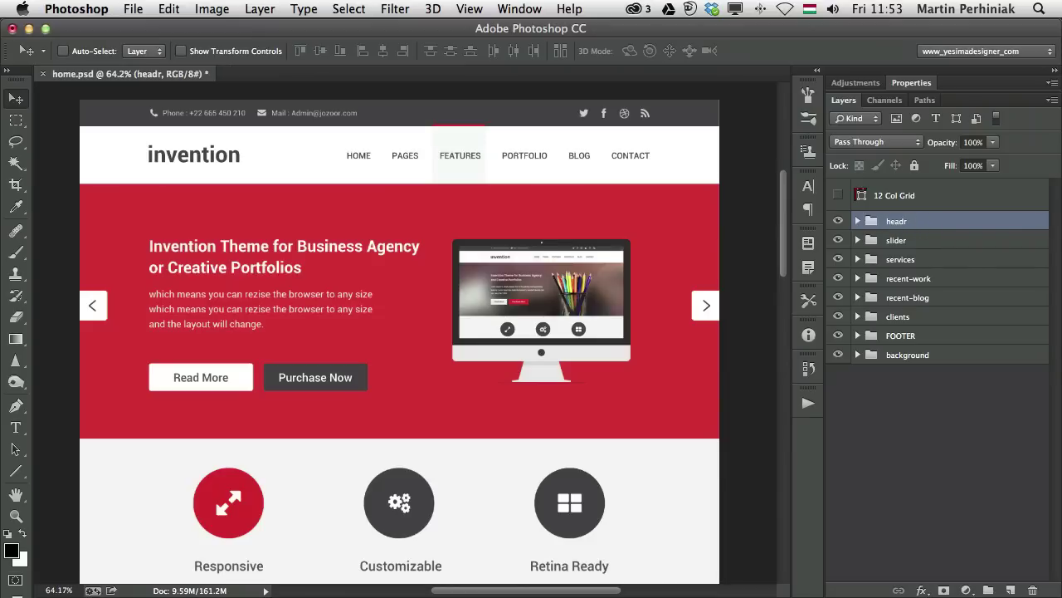
key("super+Tab")
Rename the slider's iMac.jpg layer to iMac.png
left_click(558, 274)
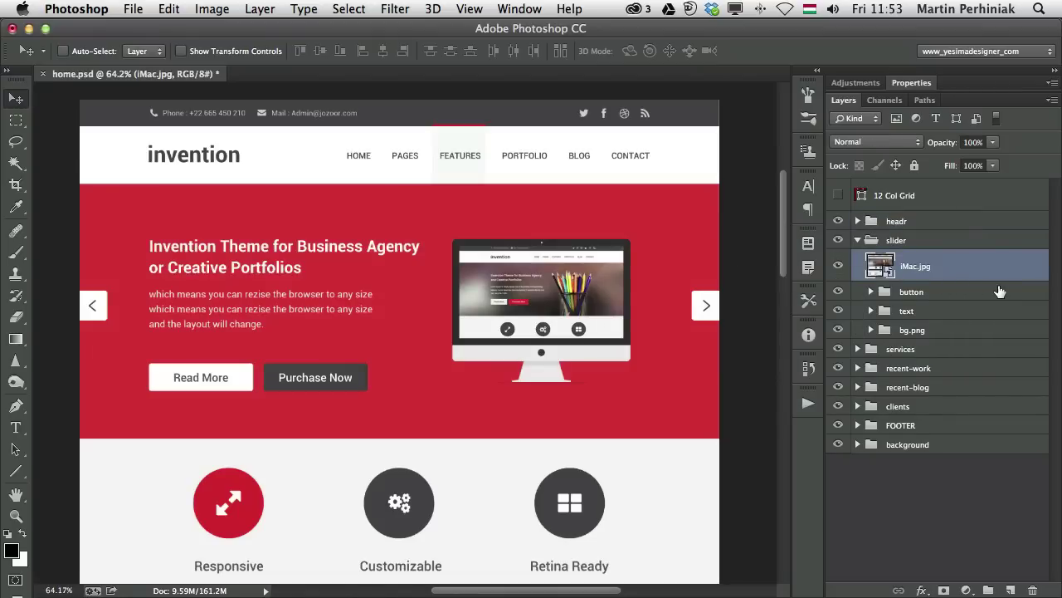
double_click(918, 267)
key("Right")
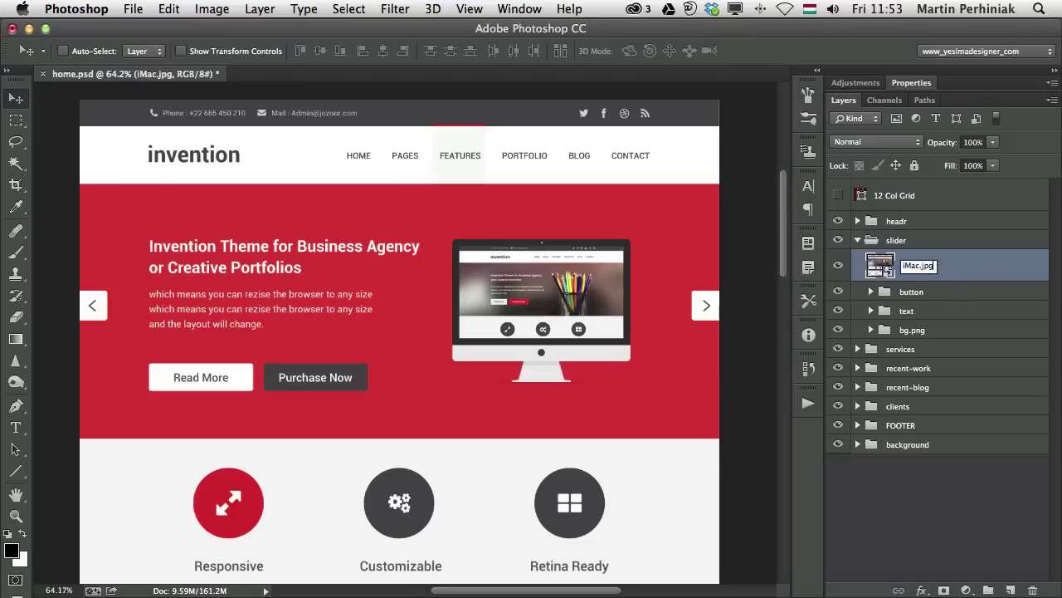
key("BackSpace")
key("BackSpace")
key("BackSpace")
type("png")
key("Return")
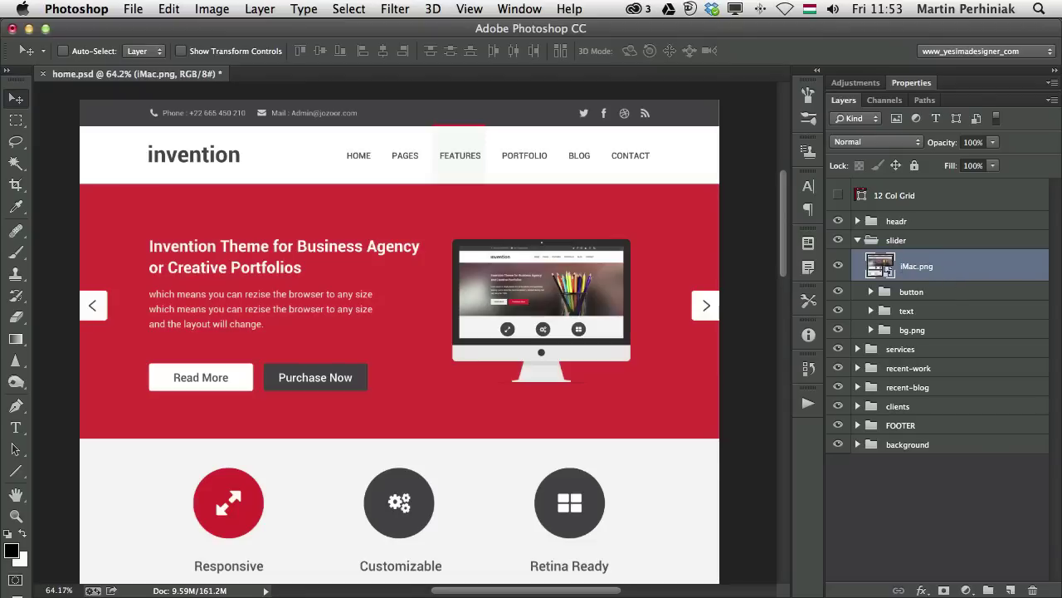
Drag the exported iMac.png from Bridge into home.psd as a test, then delete it
key("super+Tab")
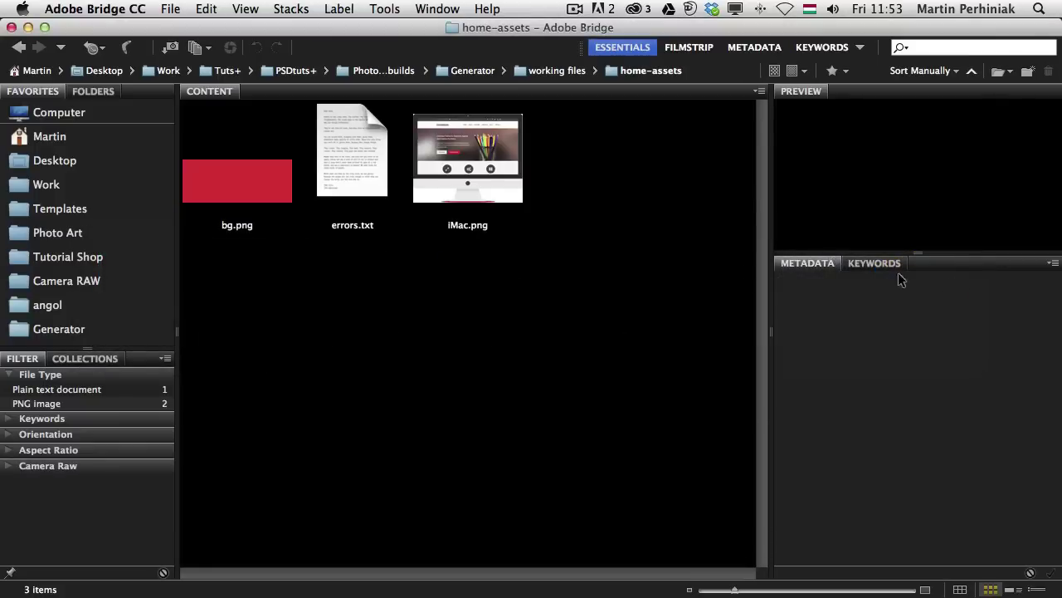
left_click(492, 172)
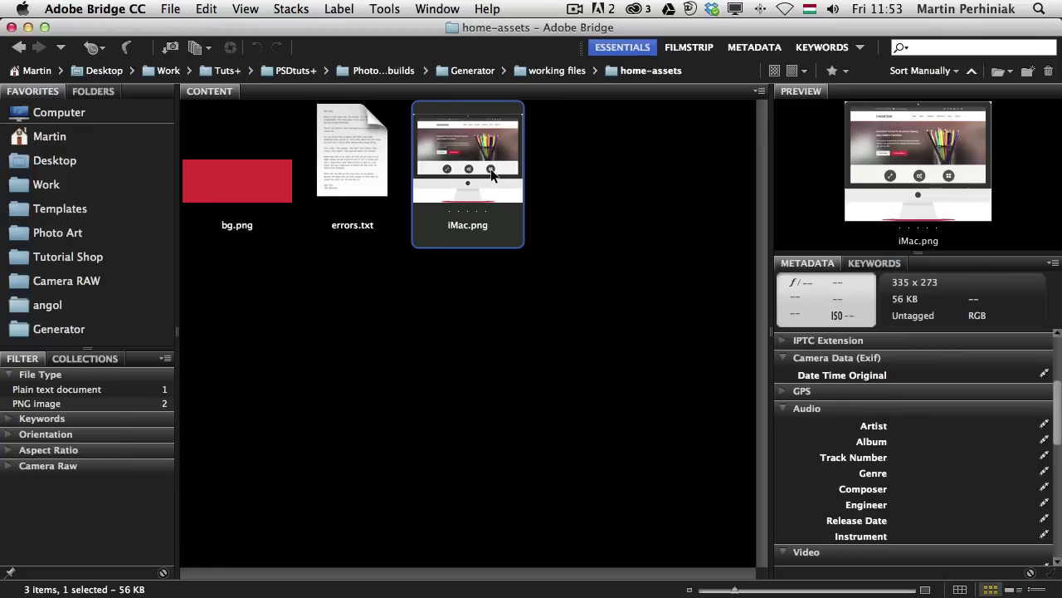
left_click_drag(492, 173, 398, 351)
key("super+Tab")
key("Return")
left_click_drag(452, 305, 737, 385)
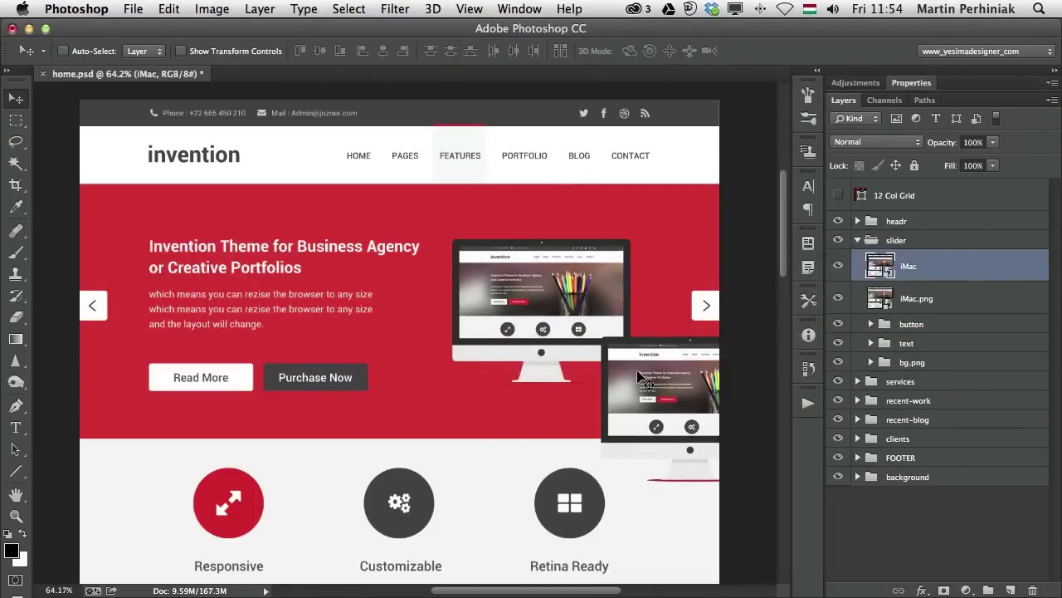
key("Delete")
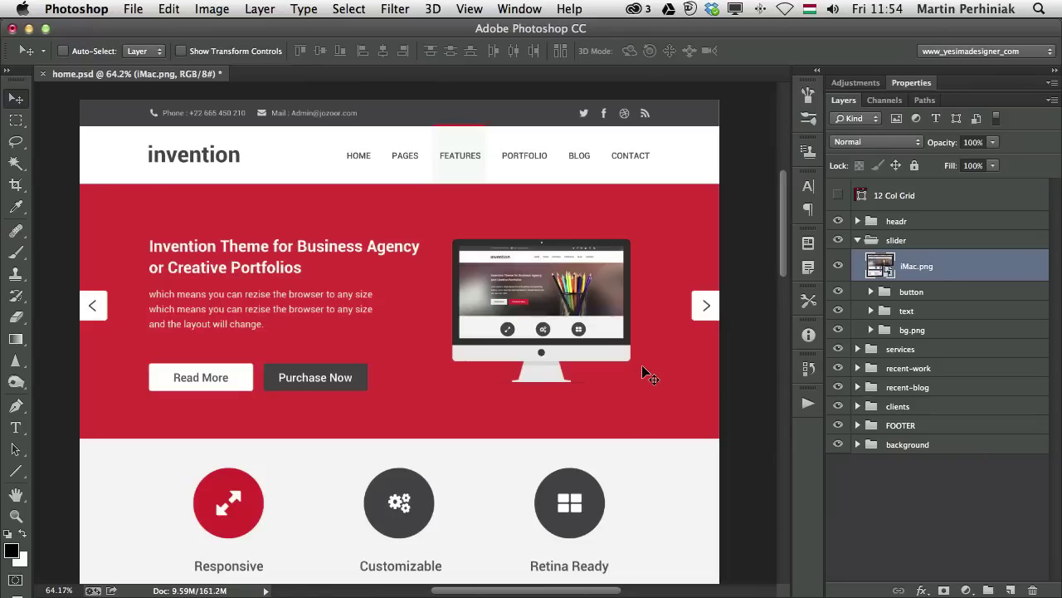
Try bit-depth suffixes 8 and 24 on the layer name, settling on iMac.png32
double_click(931, 266)
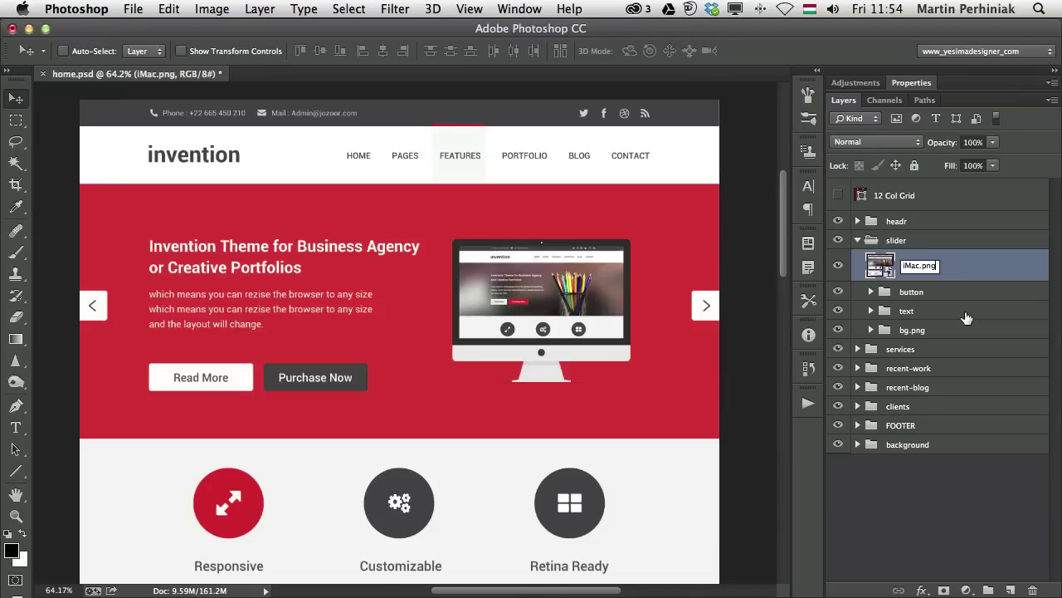
type("8")
key("BackSpace")
type("24")
key("BackSpace")
key("BackSpace")
type("32")
key("Return")
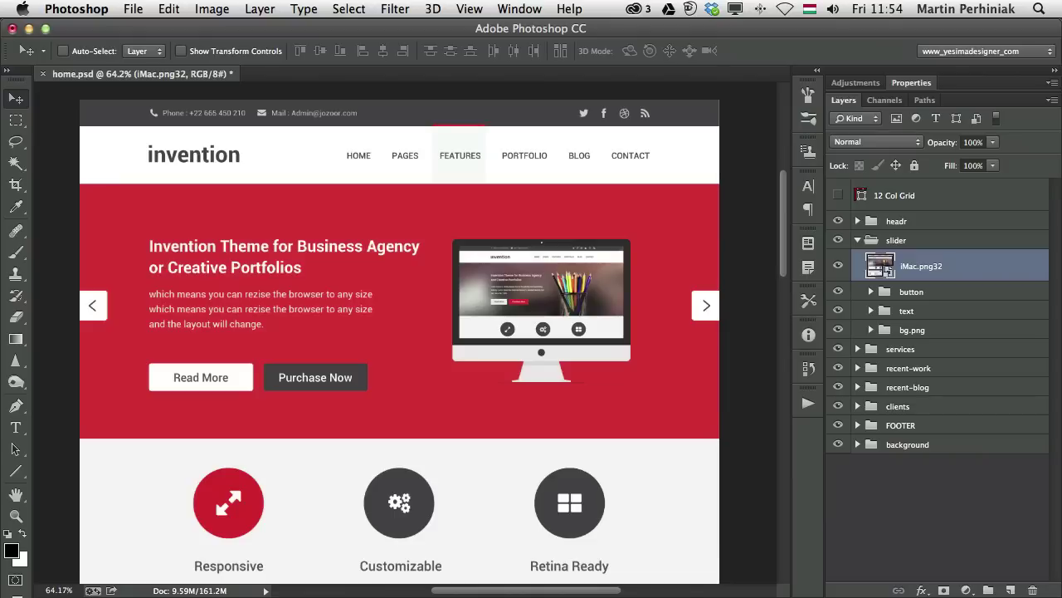
Change the layer name from iMac.png32 to 'iMac.png24, imac.jpg'
double_click(938, 267)
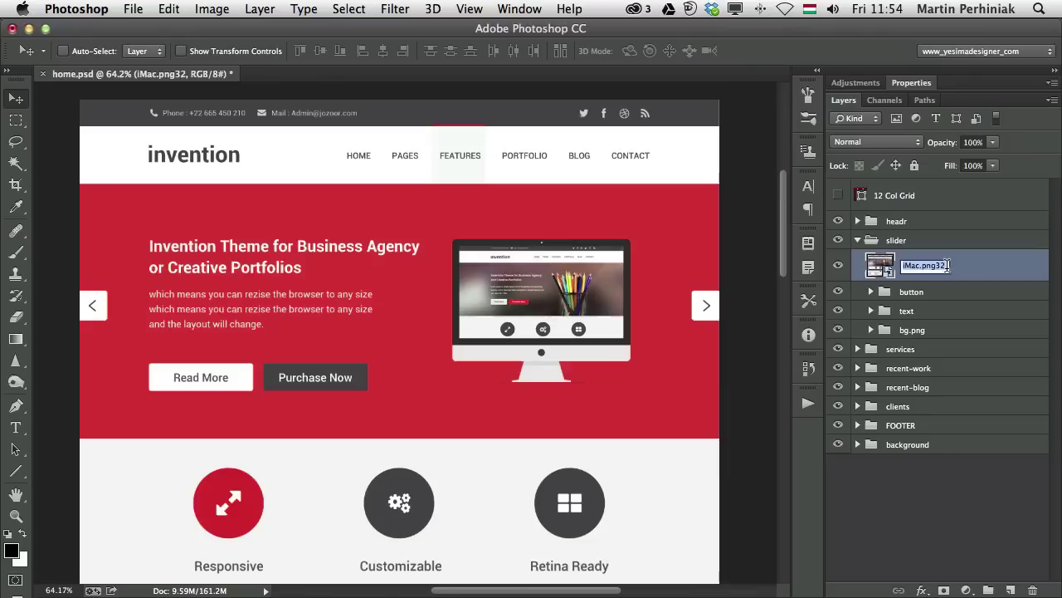
key("Right")
key("BackSpace")
key("BackSpace")
type("24,")
type("imac.jpg")
key("Return")
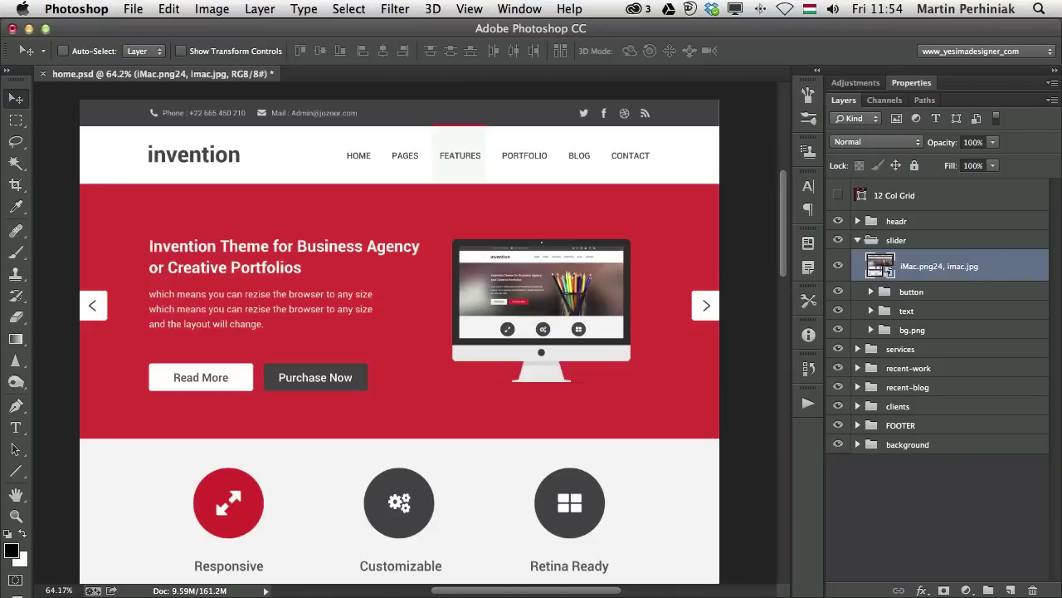
key("super+Tab")
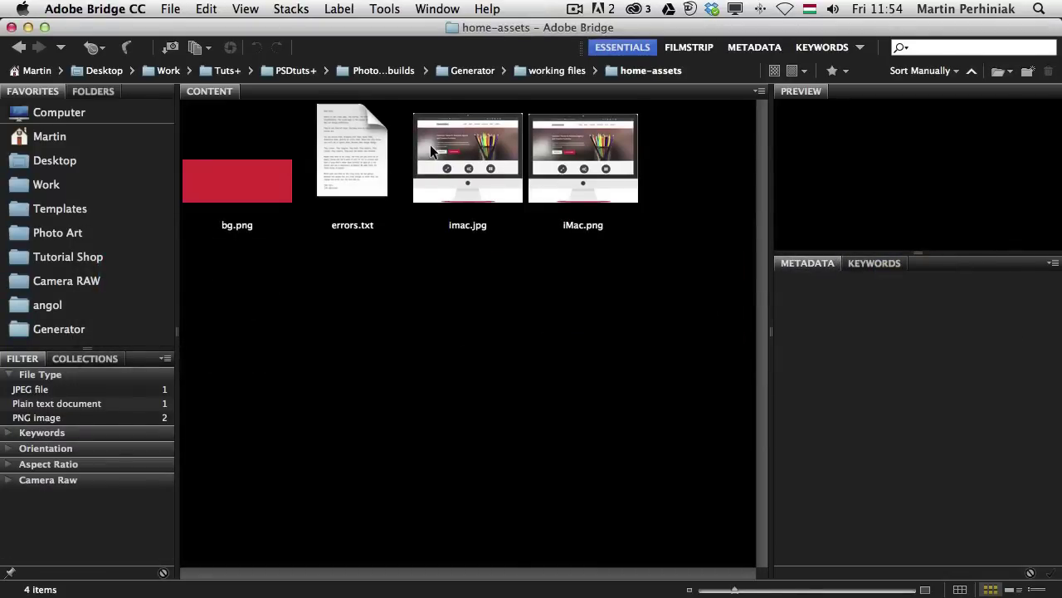
Compare imac.jpg (19 KB) with iMac.png (49 KB), both 335 x 273, then return to Photoshop
left_click(608, 172)
key("Left")
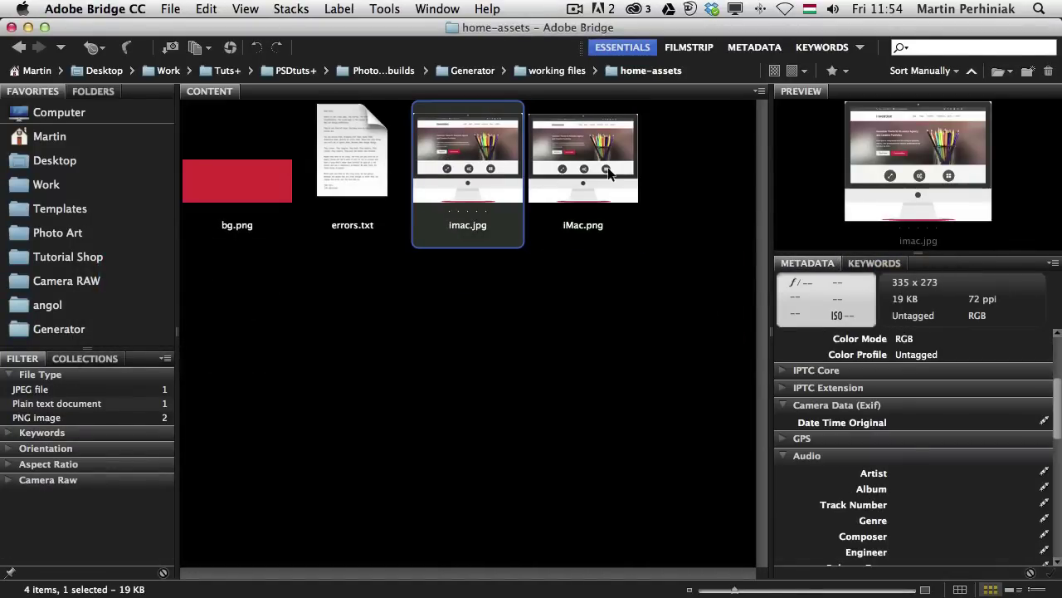
key("Right")
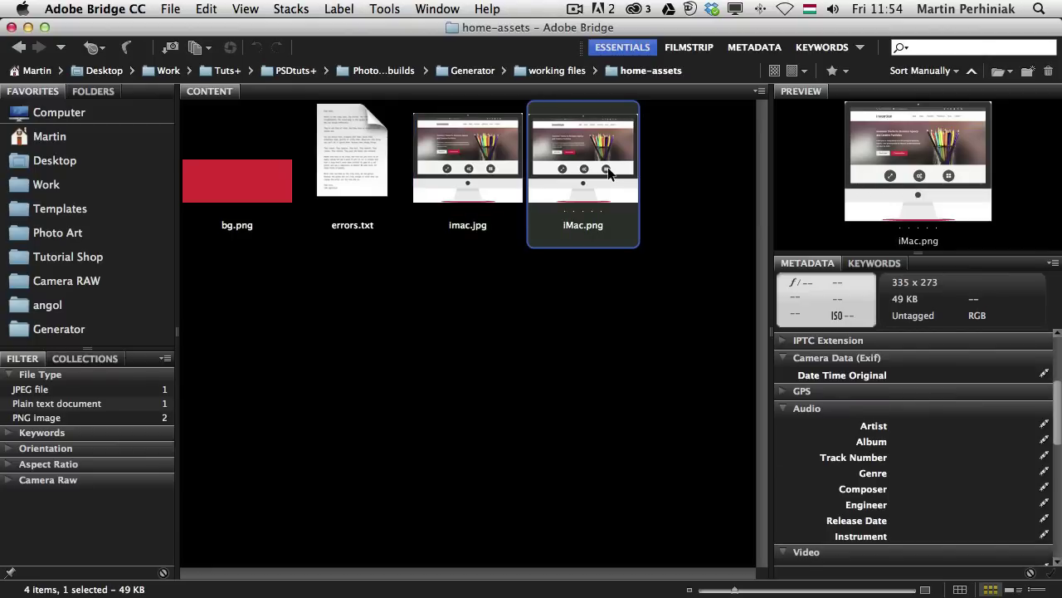
key("super+Tab")
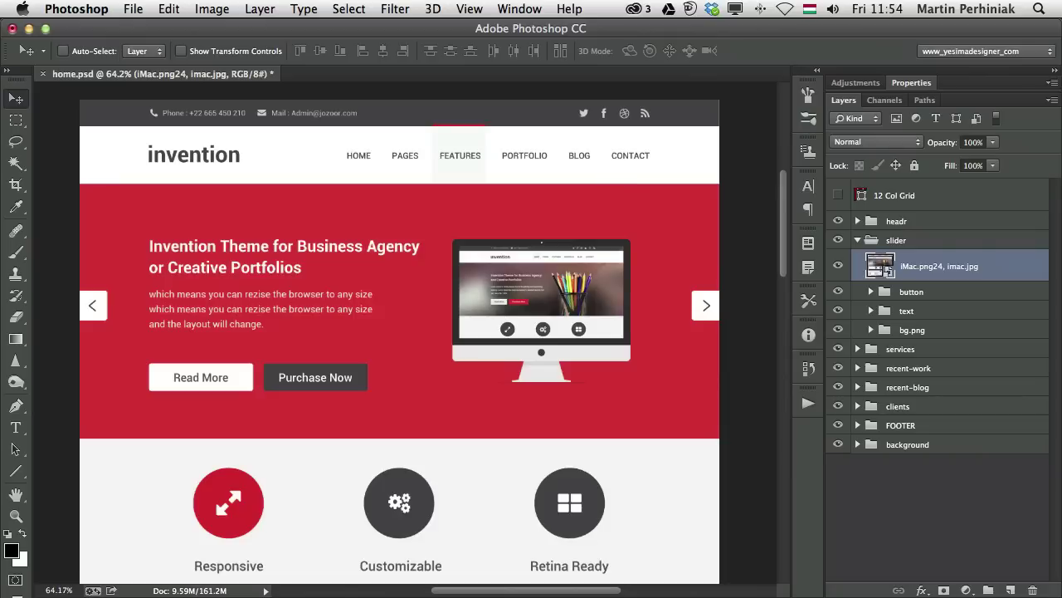
Insert 200% before imac.jpg in the iMac layer name
double_click(946, 266)
left_click(948, 265)
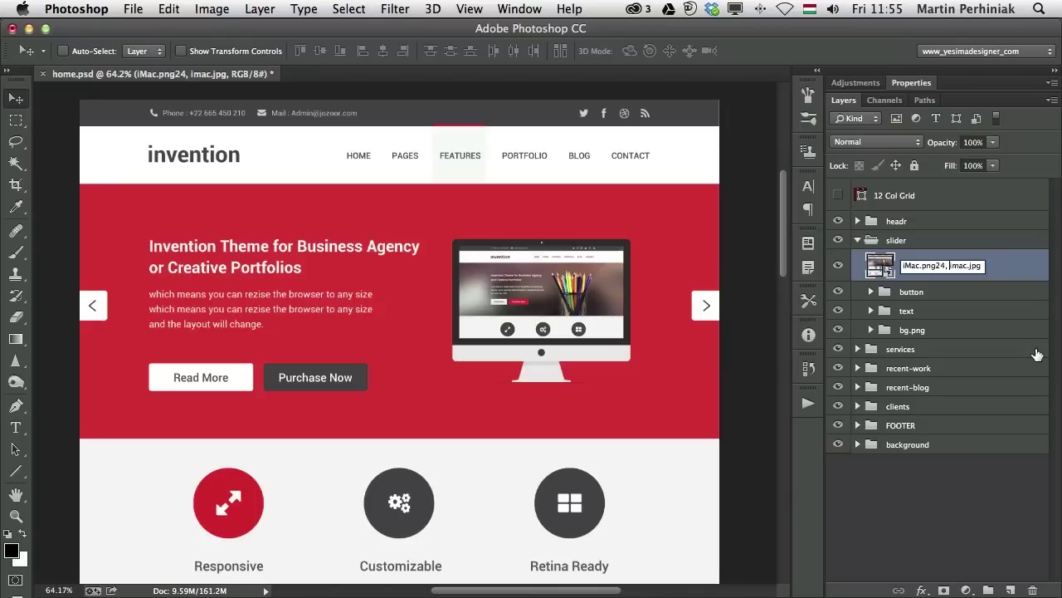
type("200%")
key("Return")
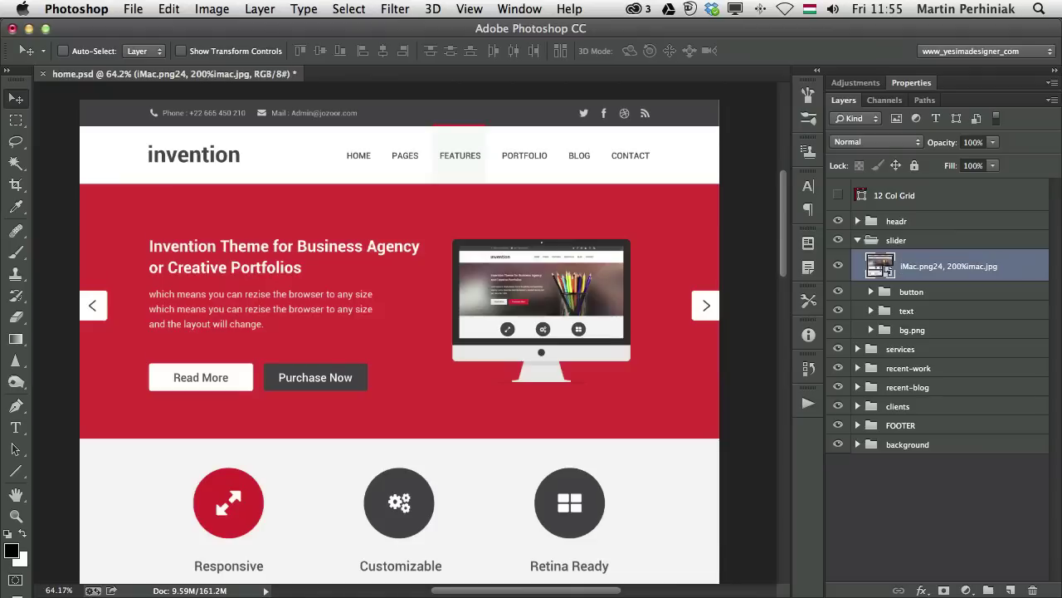
Read the metadata: imac.jpg is 670 x 546, iMac.png is 335 x 273
key("super+Tab")
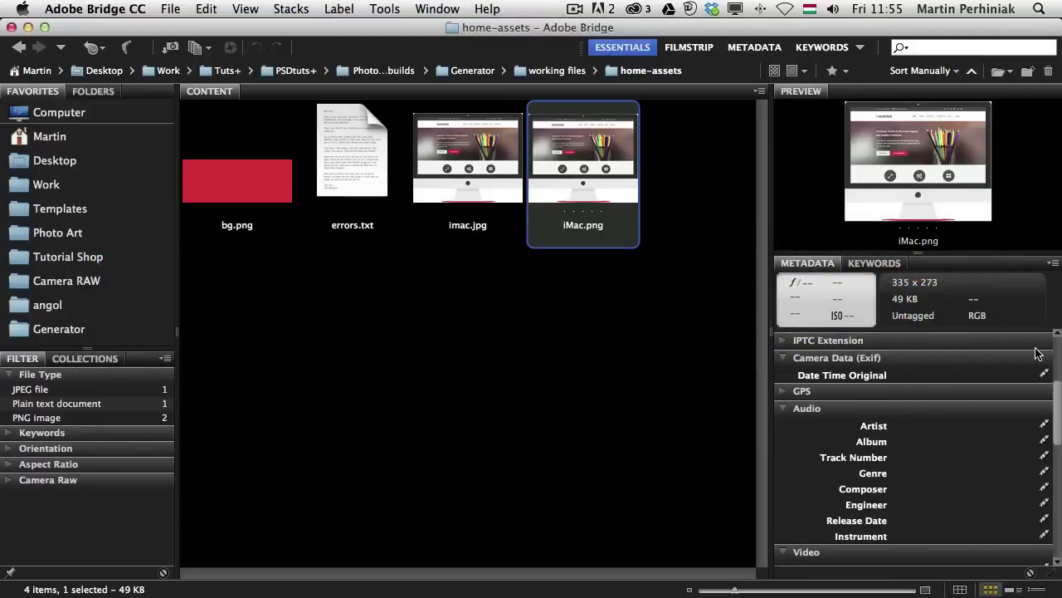
key("Left")
key("Right")
key("Left")
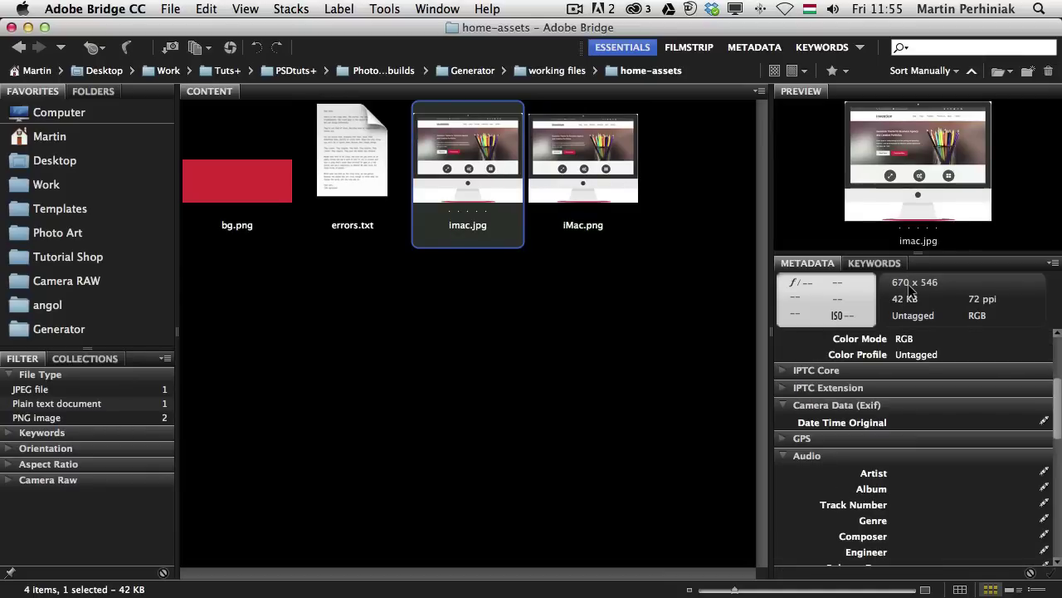
left_click(632, 171)
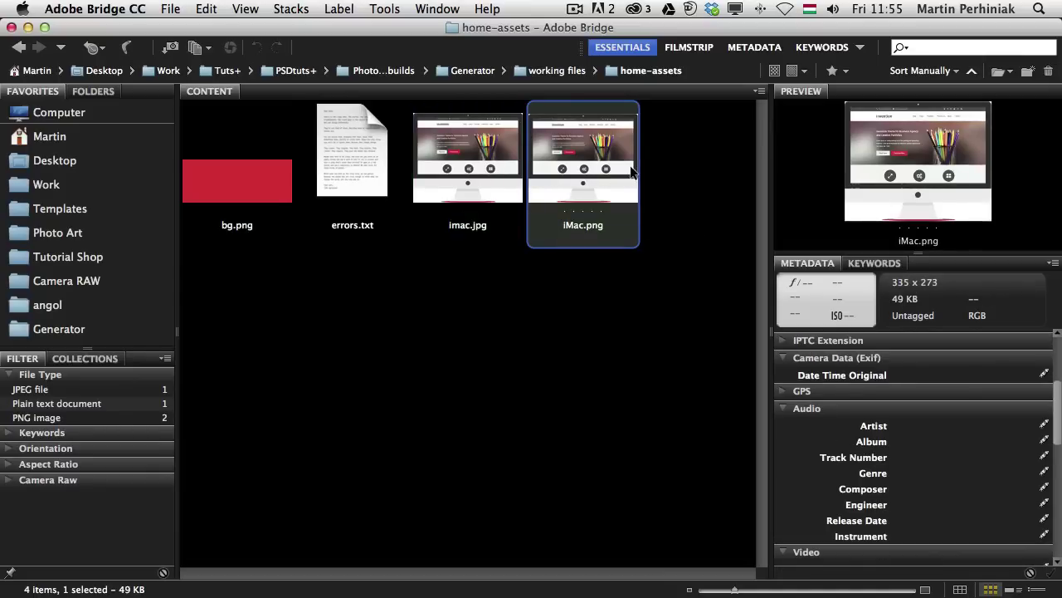
left_click(491, 171)
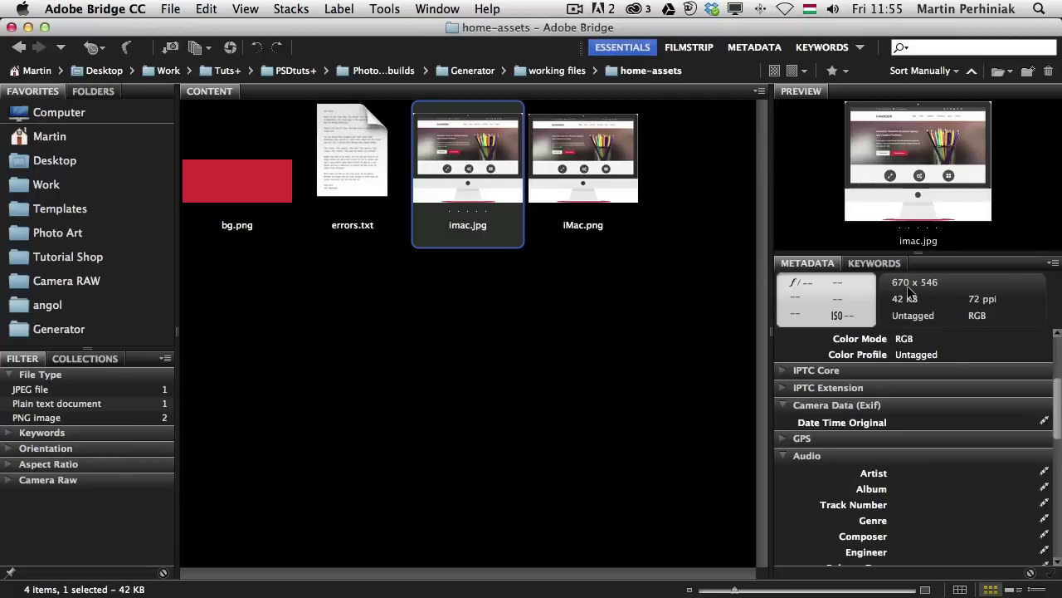
left_click(582, 176)
View imac.jpg and iMac.png side by side full screen, then return to home.psd
left_click(492, 172)
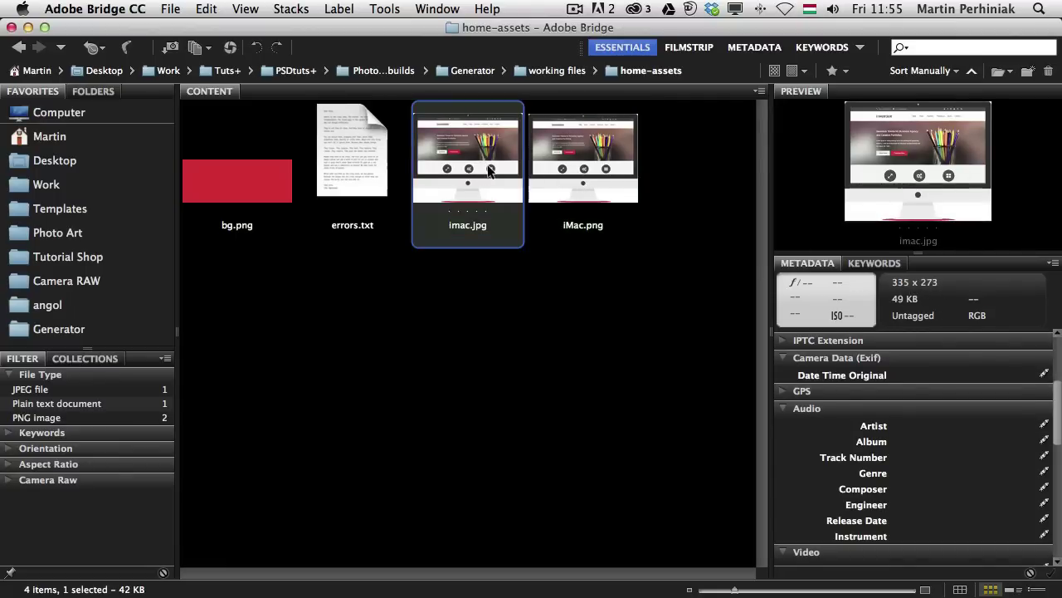
left_click(551, 151, "shift")
key("super+b")
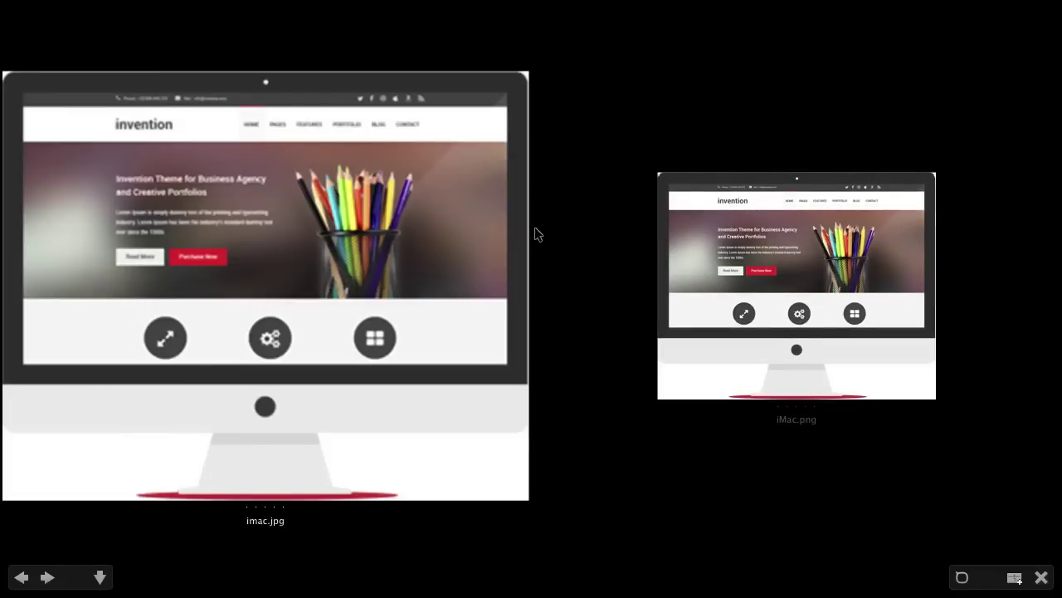
key("Escape")
left_click(534, 290)
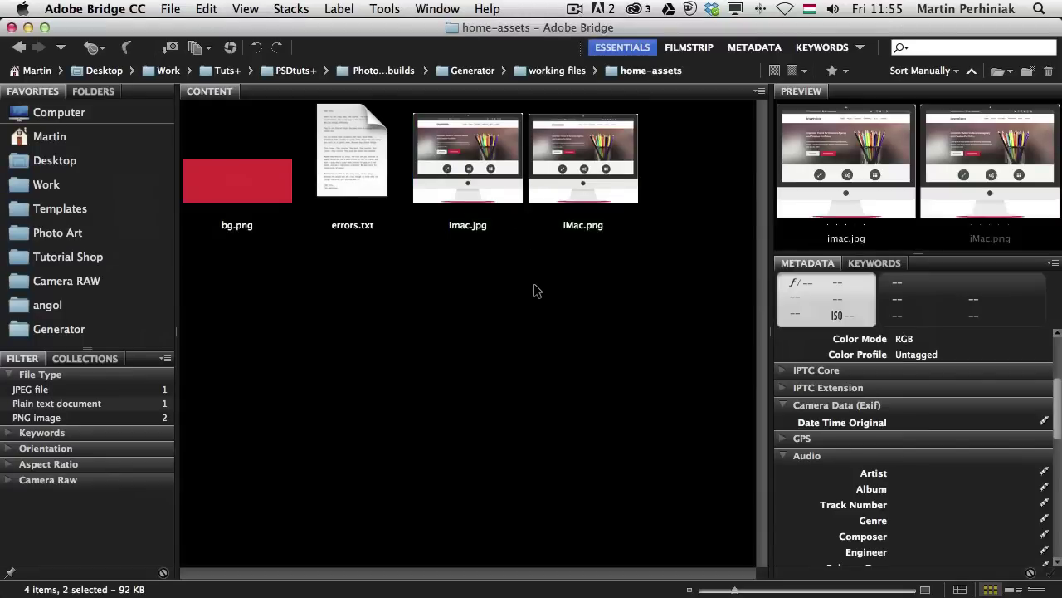
key("super+Tab")
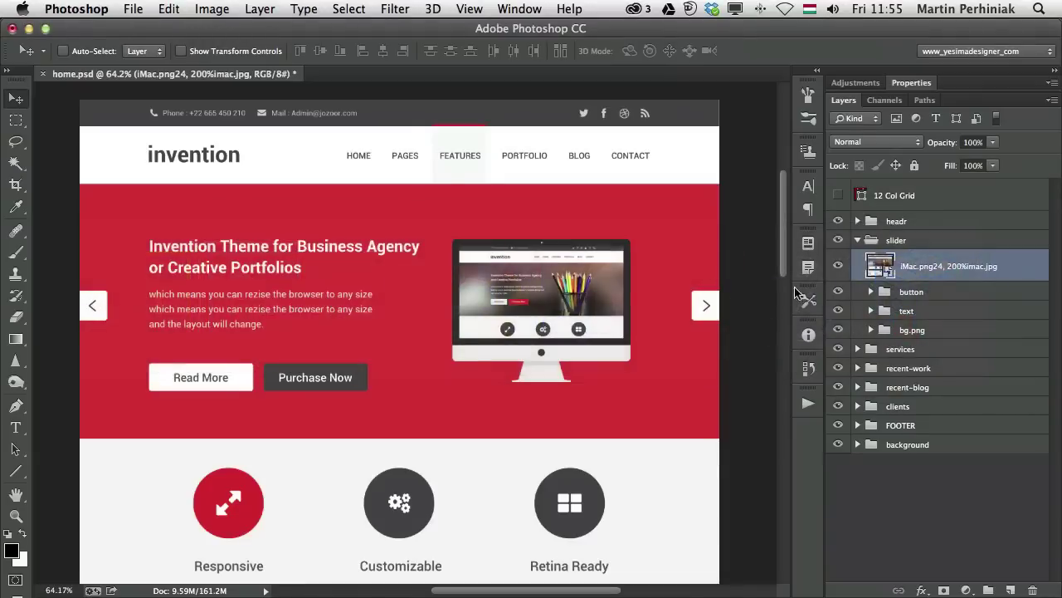
Replace the iMac layer name with 'imac.jpg1,imac2.jpg10' for quality 1 and quality 10 JPG exports
double_click(997, 267)
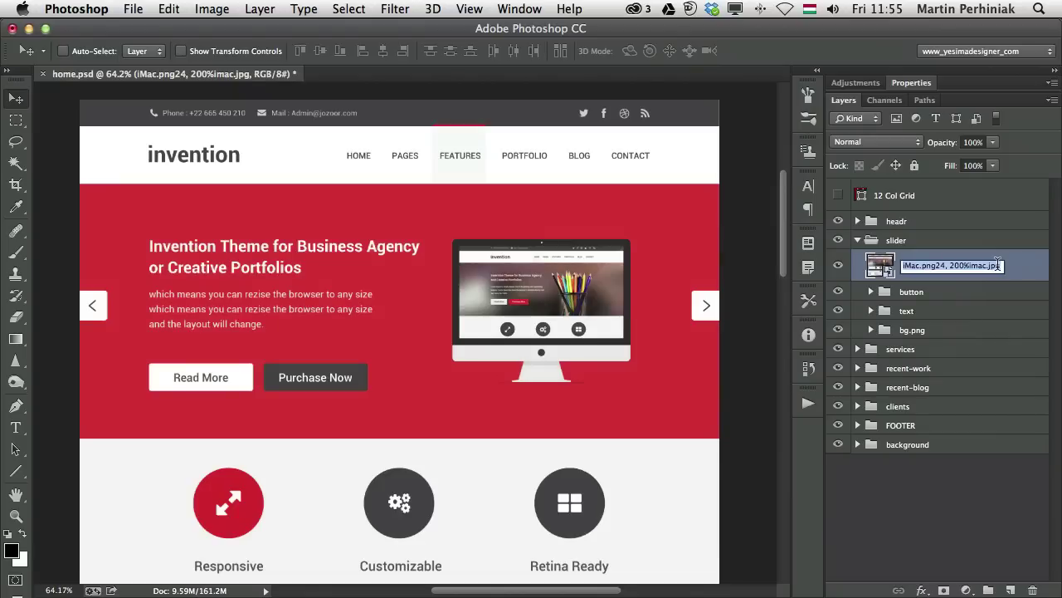
key("Right")
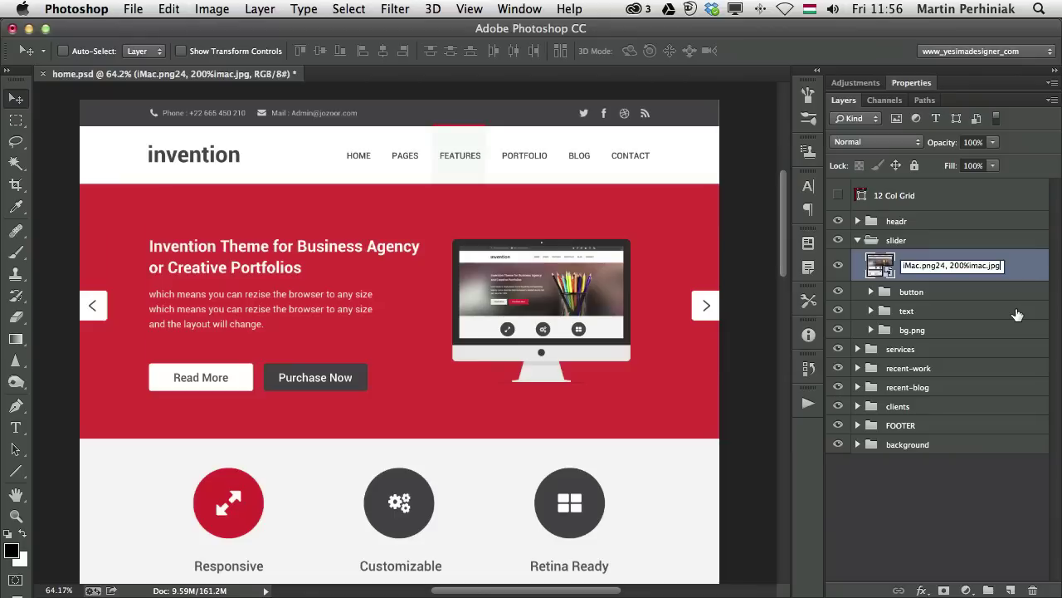
key("Left")
key("Left")
key("Left")
key("Left")
key("Left")
key("BackSpace")
key("BackSpace")
key("BackSpace")
key("BackSpace")
key("BackSpace")
key("BackSpace")
key("BackSpace")
key("BackSpace")
key("BackSpace")
key("BackSpace")
key("BackSpace")
key("BackSpace")
key("BackSpace")
key("BackSpace")
key("BackSpace")
key("BackSpace")
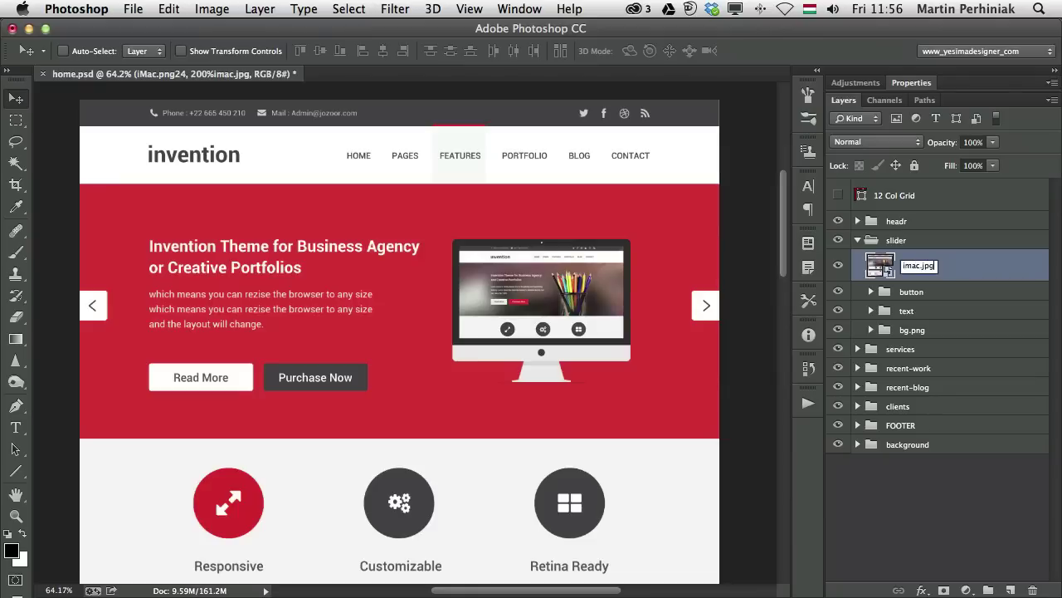
type("1,imac2.jpg10")
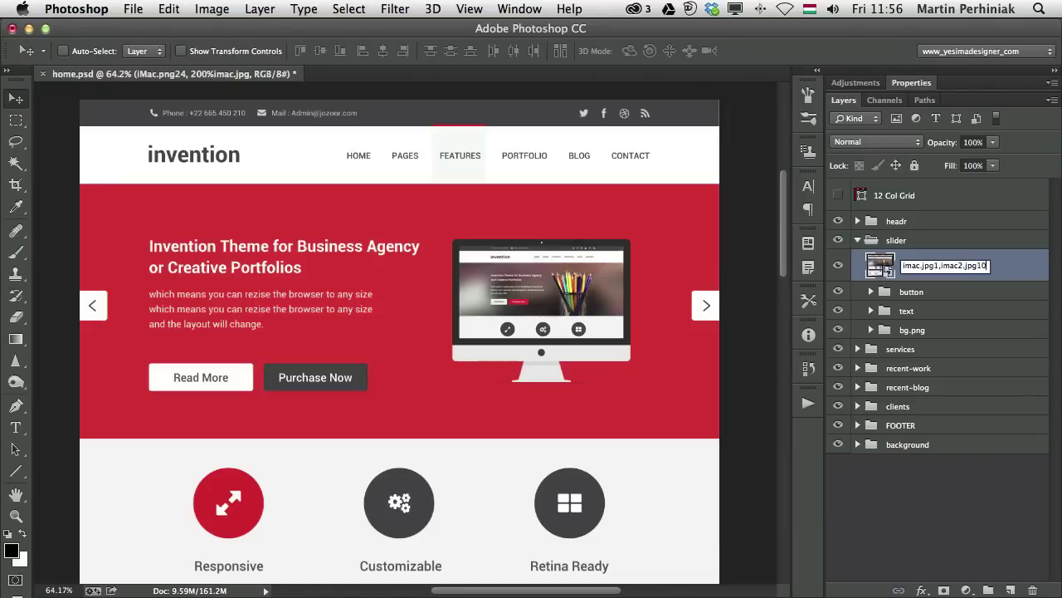
key("Return")
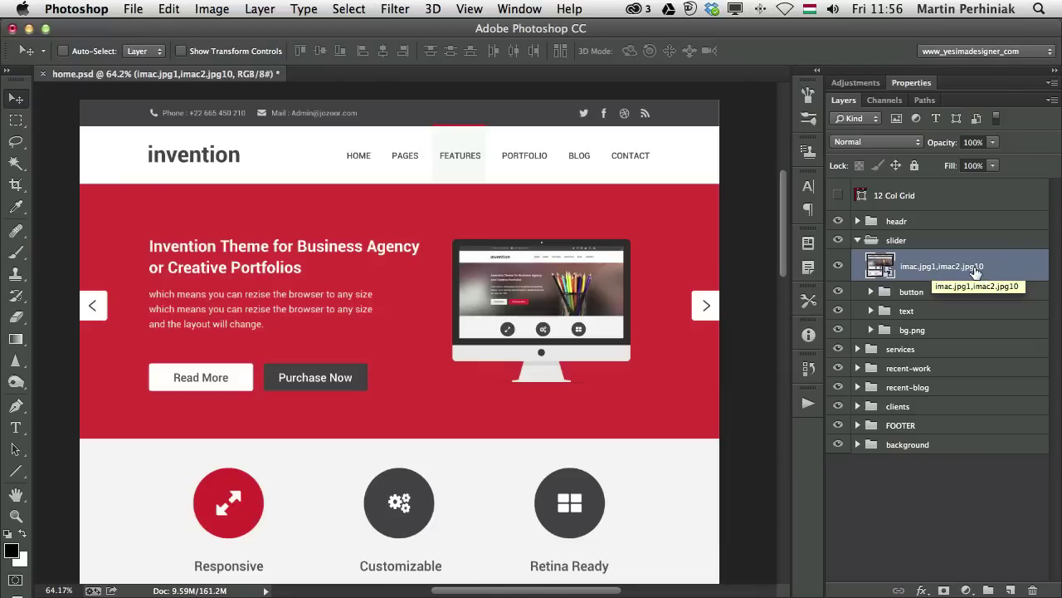
key("super+Tab")
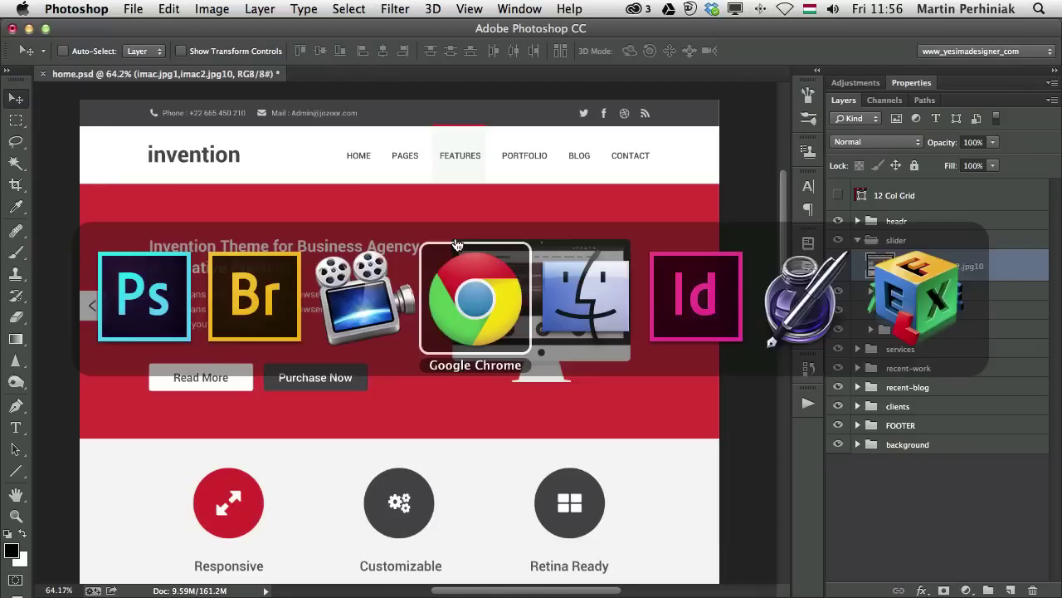
left_click(253, 284)
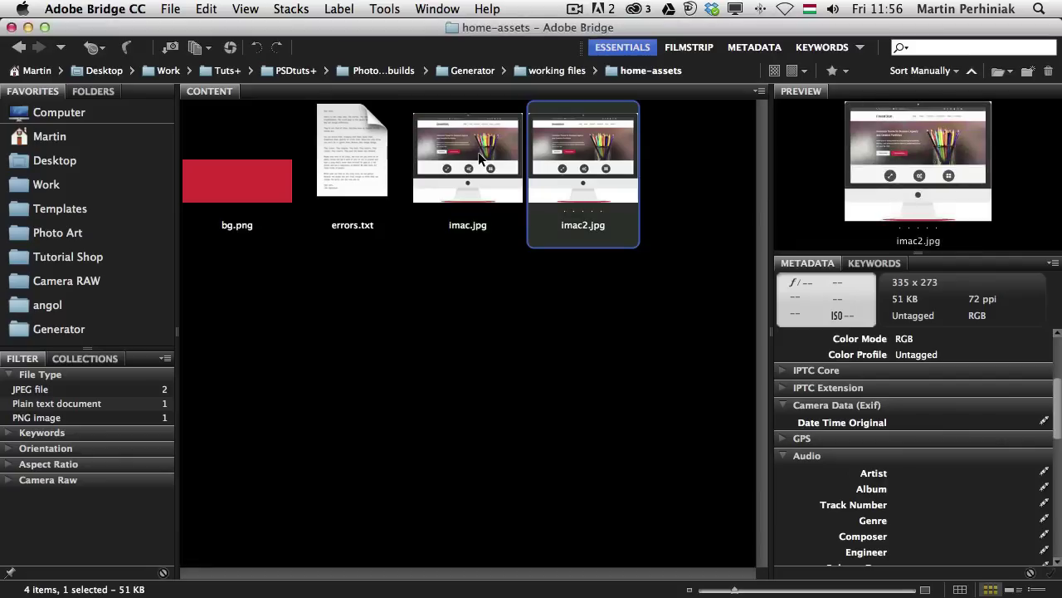
key("super+Tab")
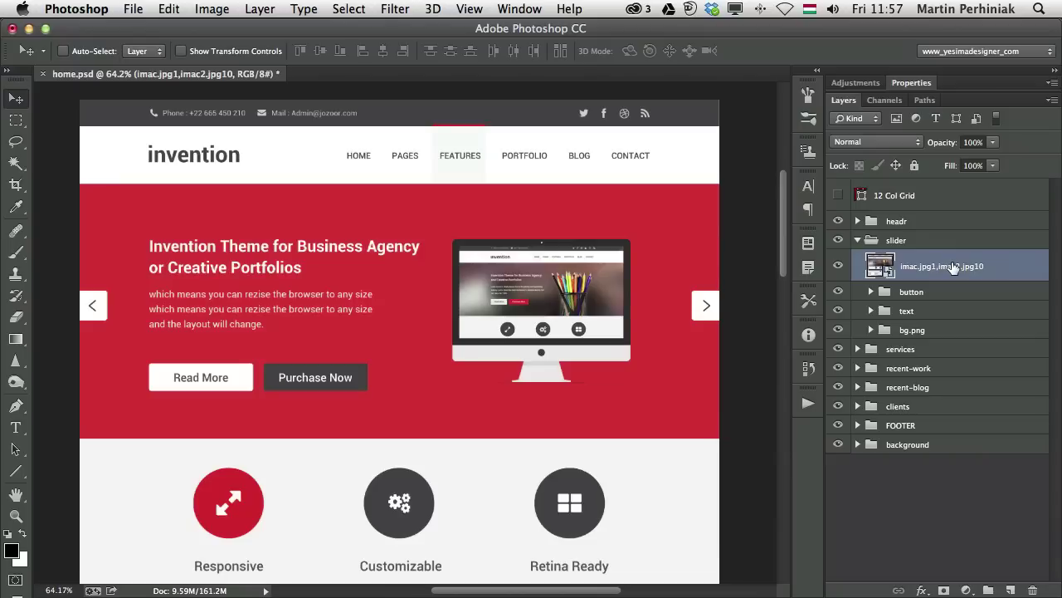
Collapse the slider group and select the icon group holding the Responsive red circle
left_click(859, 241)
left_click(859, 241)
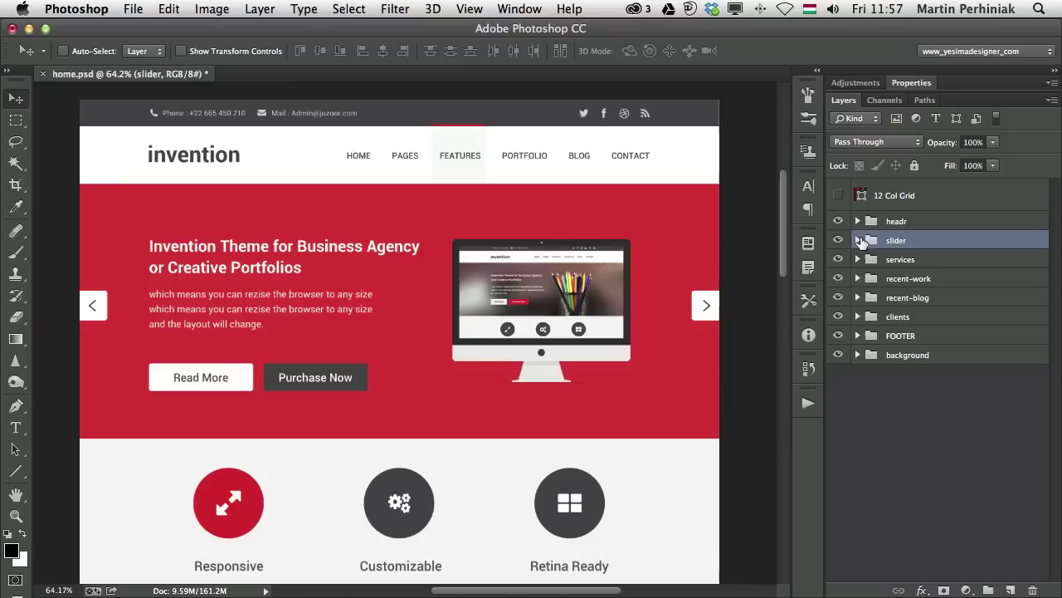
left_click(217, 488, "super")
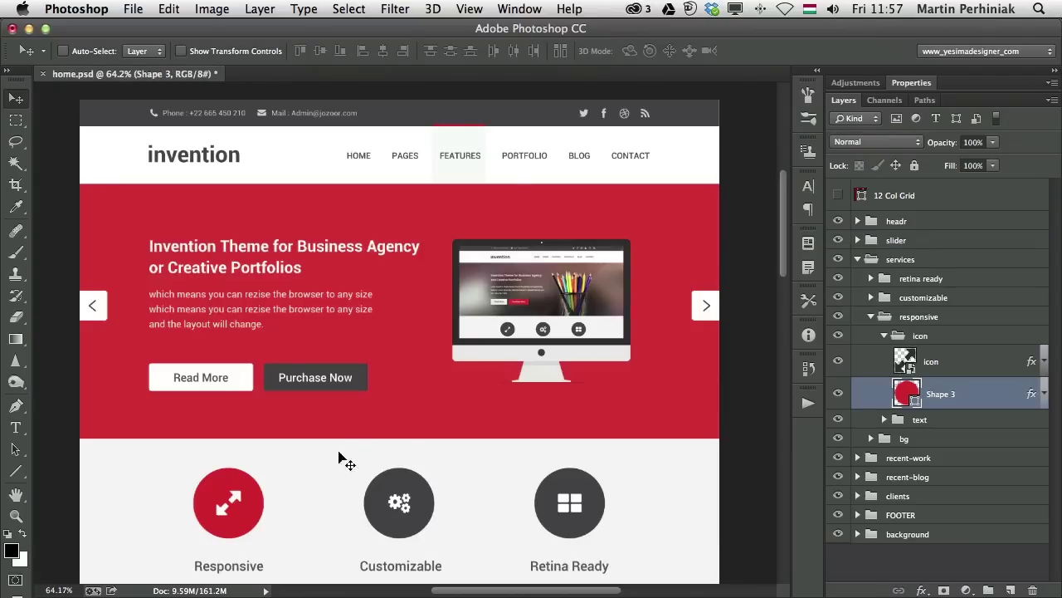
left_click(927, 337)
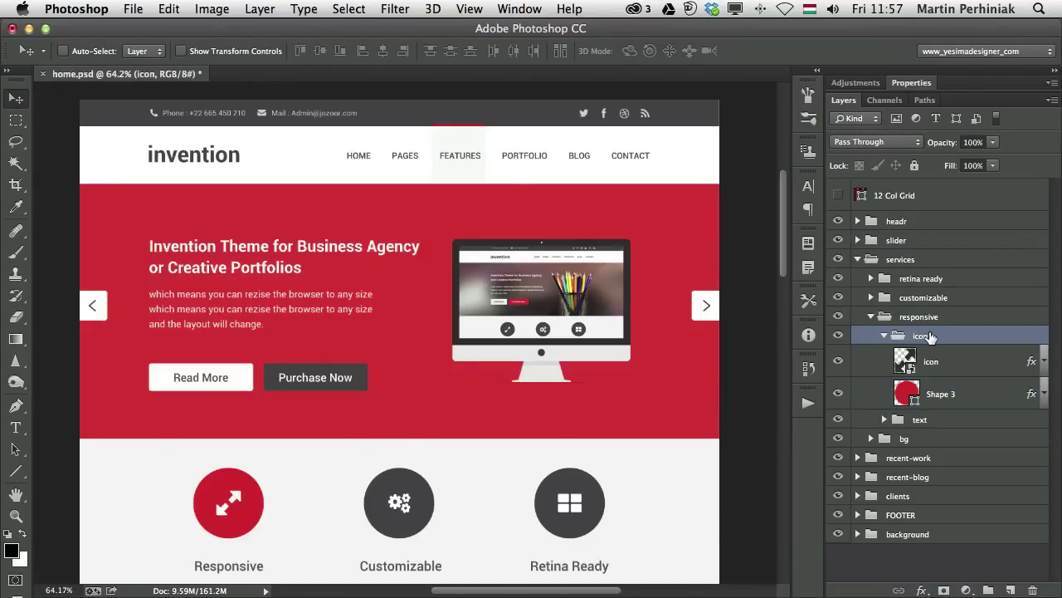
double_click(927, 336)
key("Left")
key("Return")
Toggle visibility of the responsive group and its icon subgroup to confirm which holds the icon
left_click(870, 316)
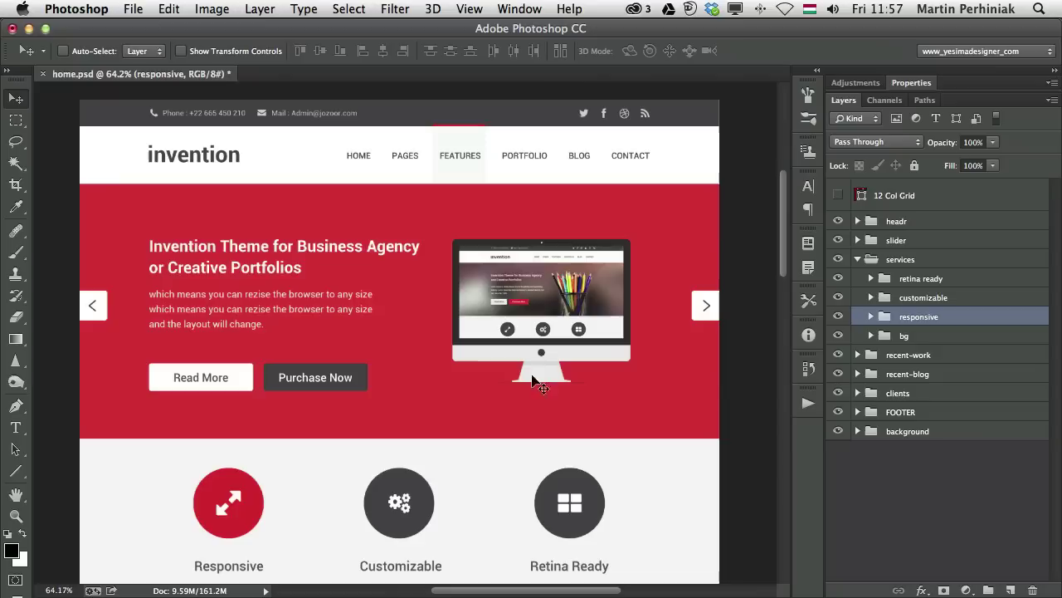
scroll(537, 365, "down", 5)
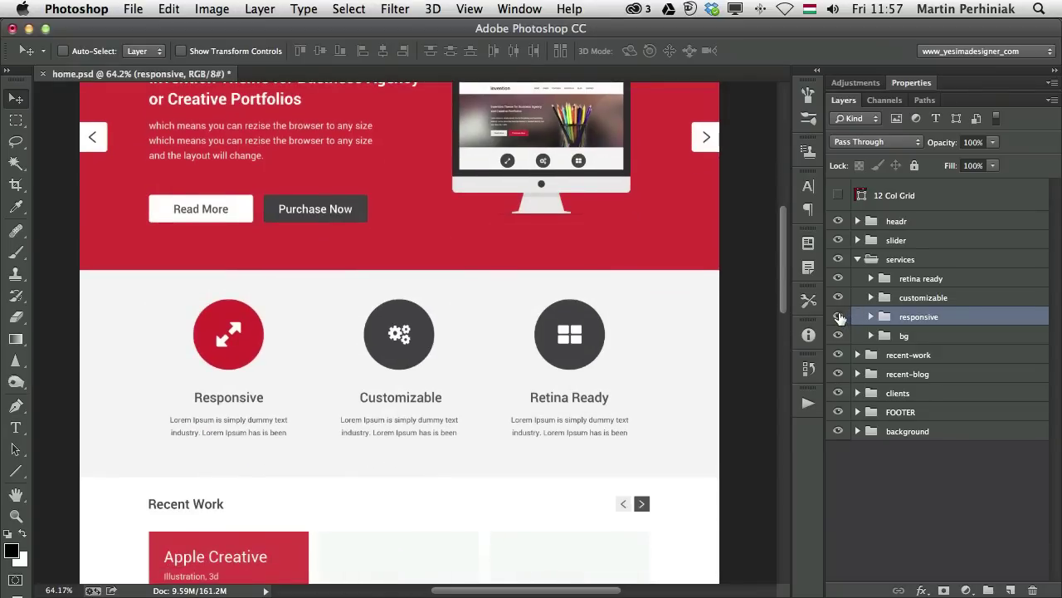
left_click(838, 316)
left_click(838, 316)
left_click(871, 316)
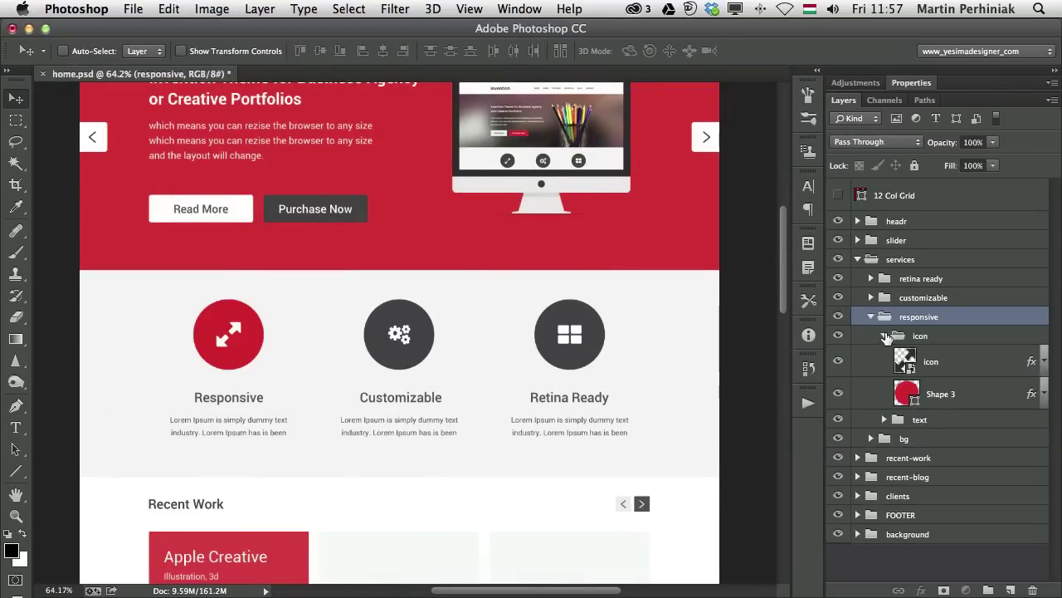
left_click(885, 335)
left_click(838, 335)
left_click(839, 335)
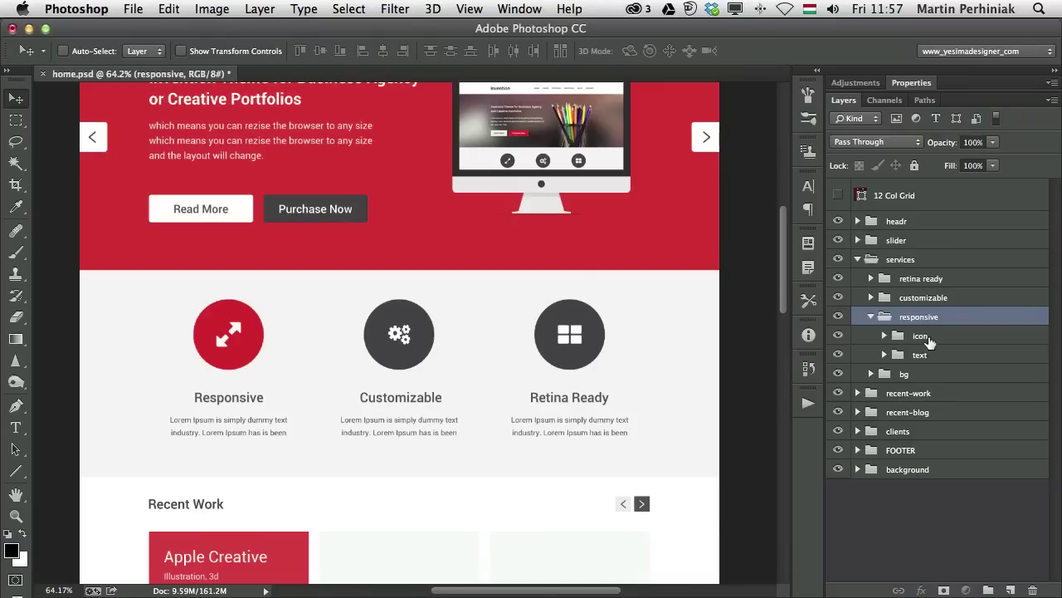
Rename the icon group to responsive_icon_over.png and preview the exported PNG in Bridge
double_click(921, 335)
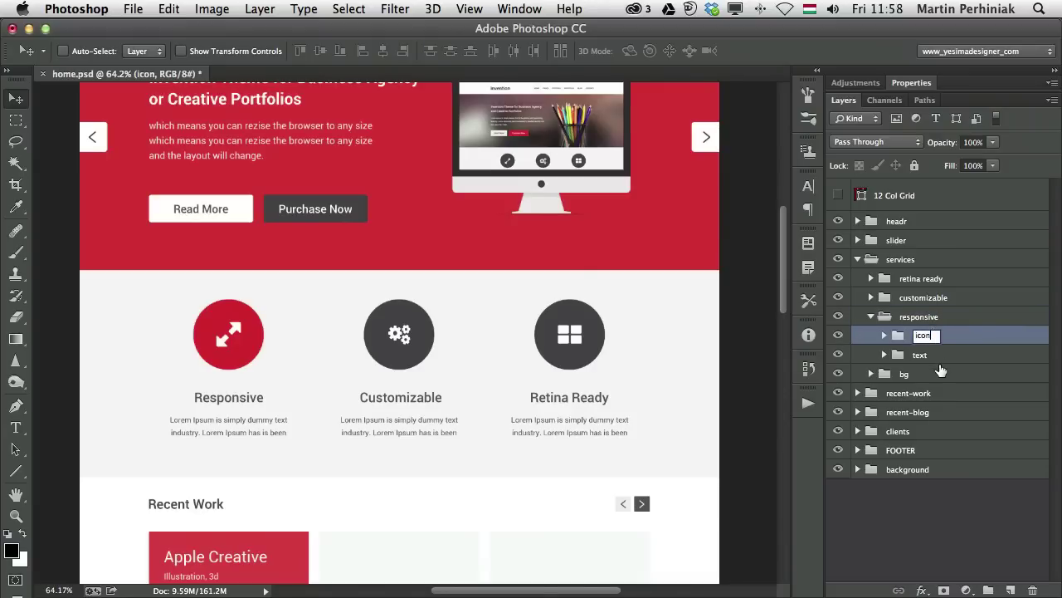
key("Up")
type("responsive_icon")
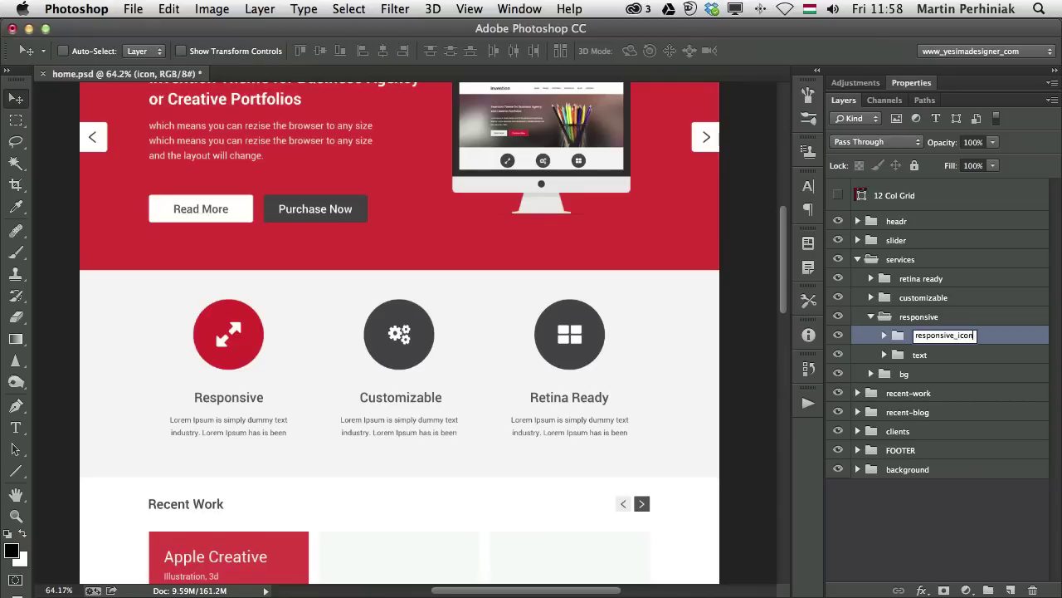
type("_over.png")
key("Return")
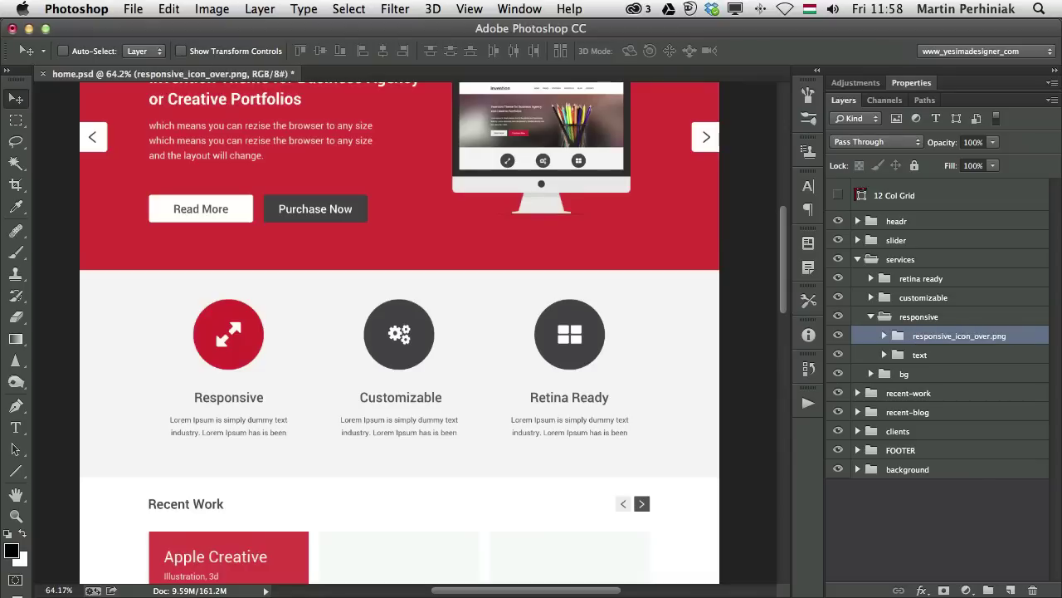
key("super+Tab")
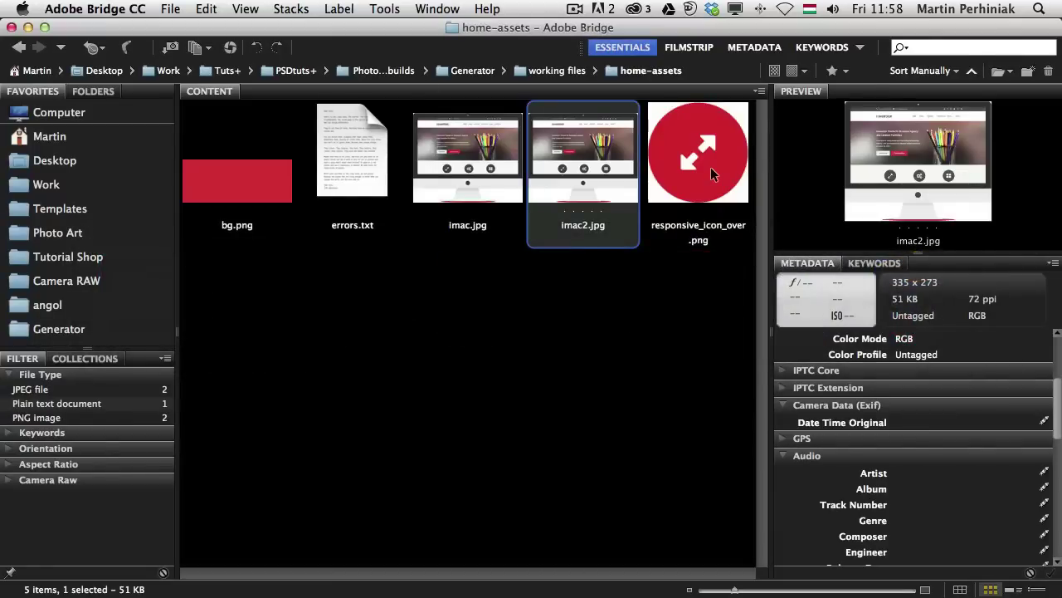
left_click(711, 167)
key("super+Tab")
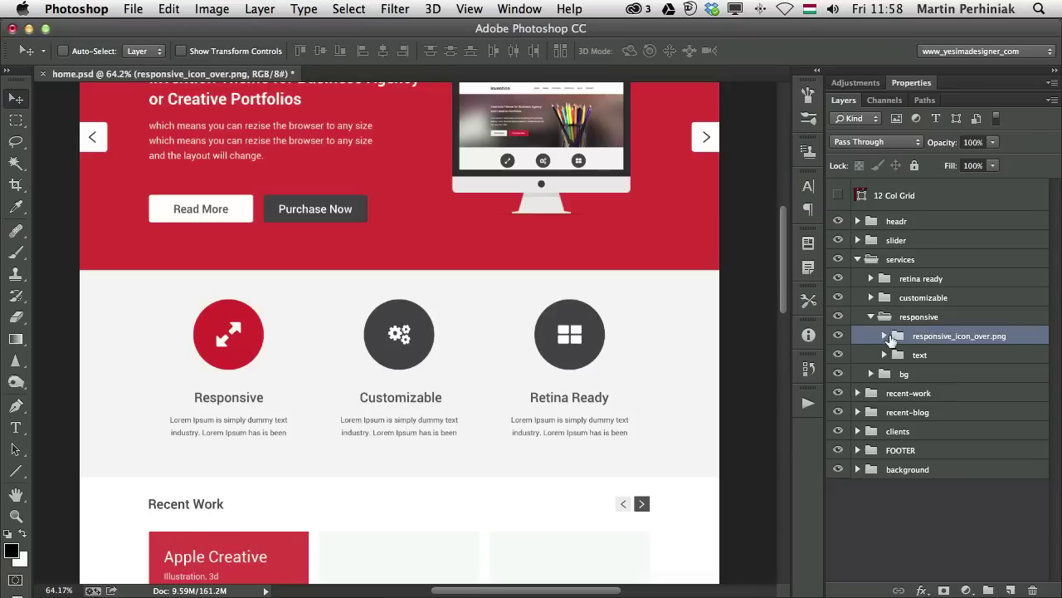
Duplicate the responsive_icon_over.png group and rename the copy responsive_icon.png
left_click(885, 335)
left_click(885, 335)
key("super+j")
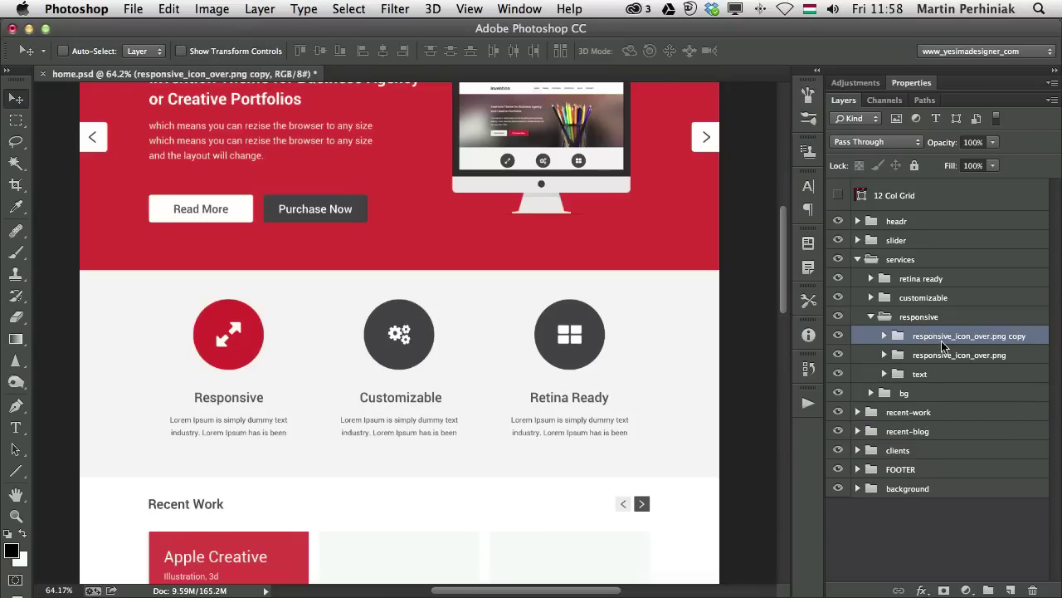
double_click(1004, 336)
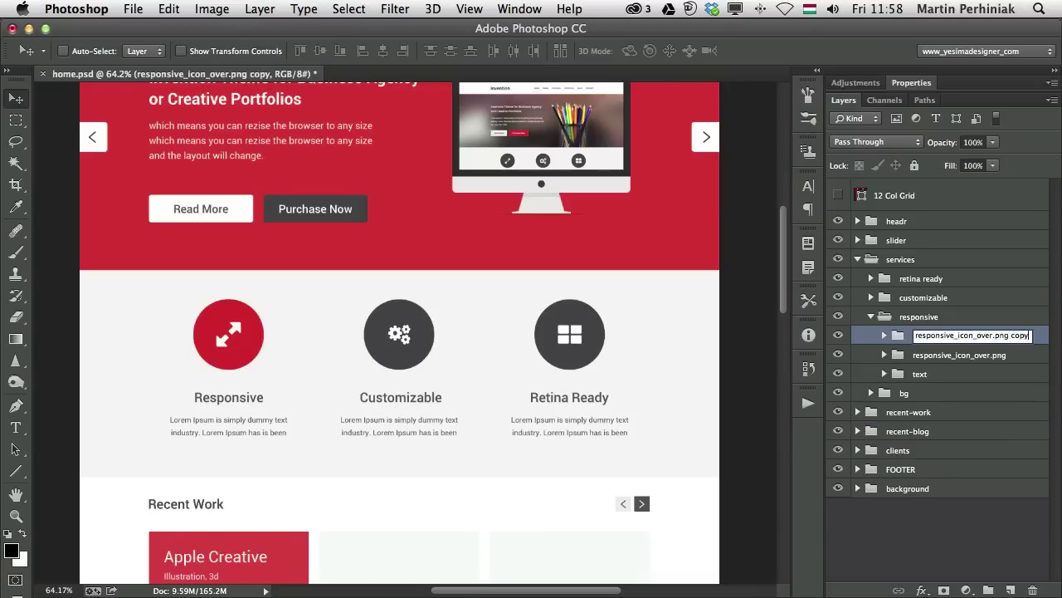
key("BackSpace")
key("BackSpace")
key("BackSpace")
key("BackSpace")
key("BackSpace")
key("BackSpace")
key("BackSpace")
key("BackSpace")
key("BackSpace")
key("BackSpace")
key("Return")
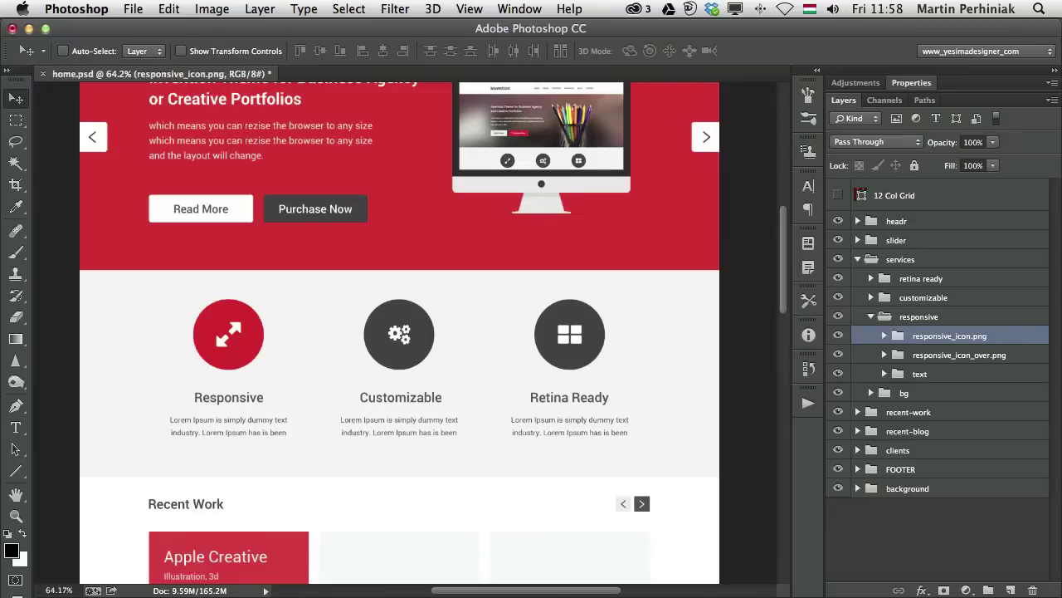
Fill the copy's Shape 3 circle with the dark grey sampled from the Retina Ready circle
left_click(884, 336)
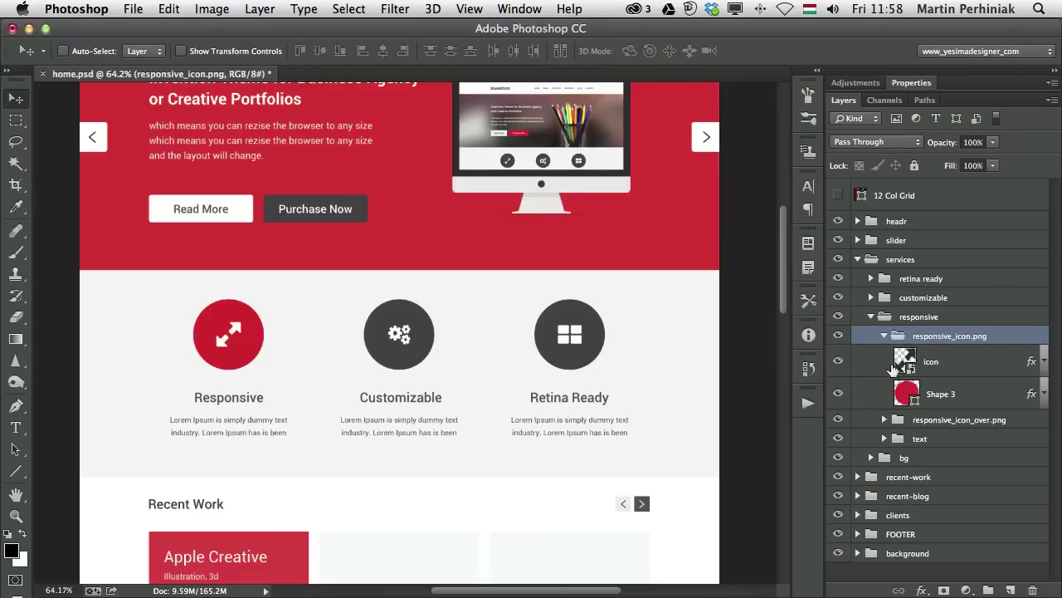
left_click(933, 395)
key("b")
left_click(555, 307, "alt")
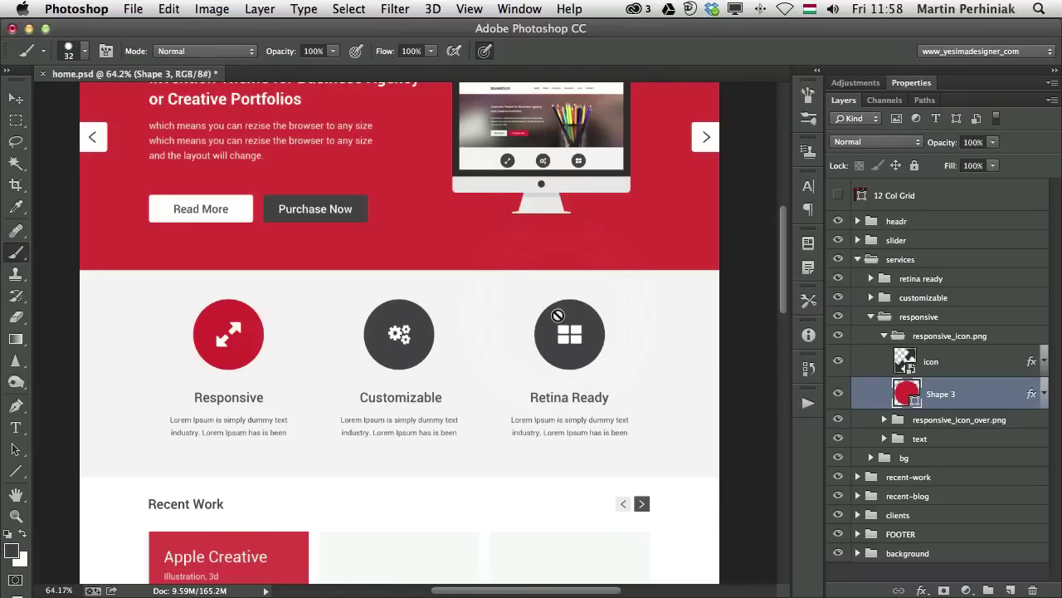
key("alt+BackSpace")
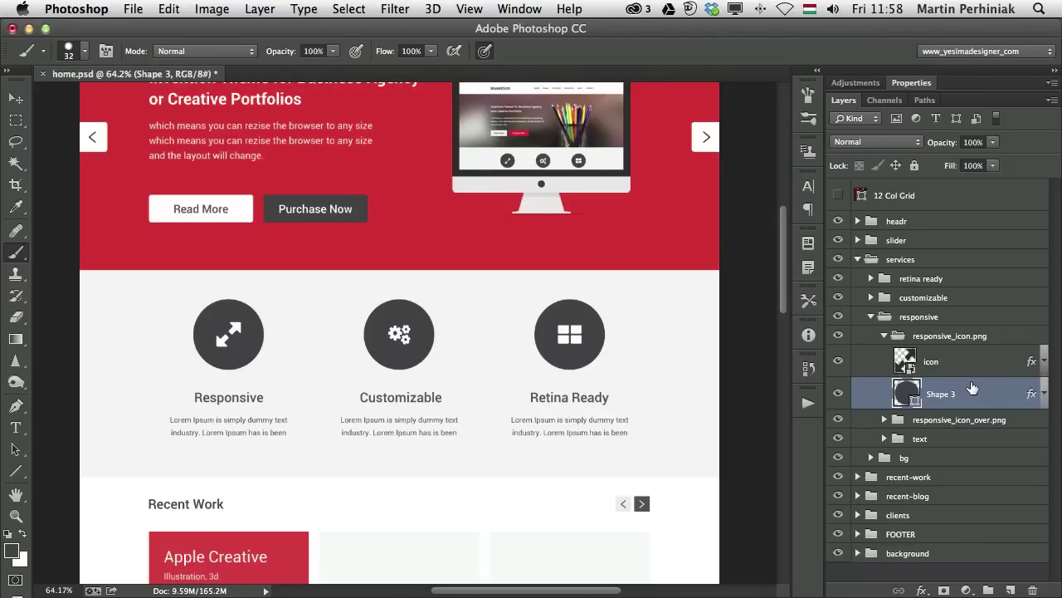
key("v")
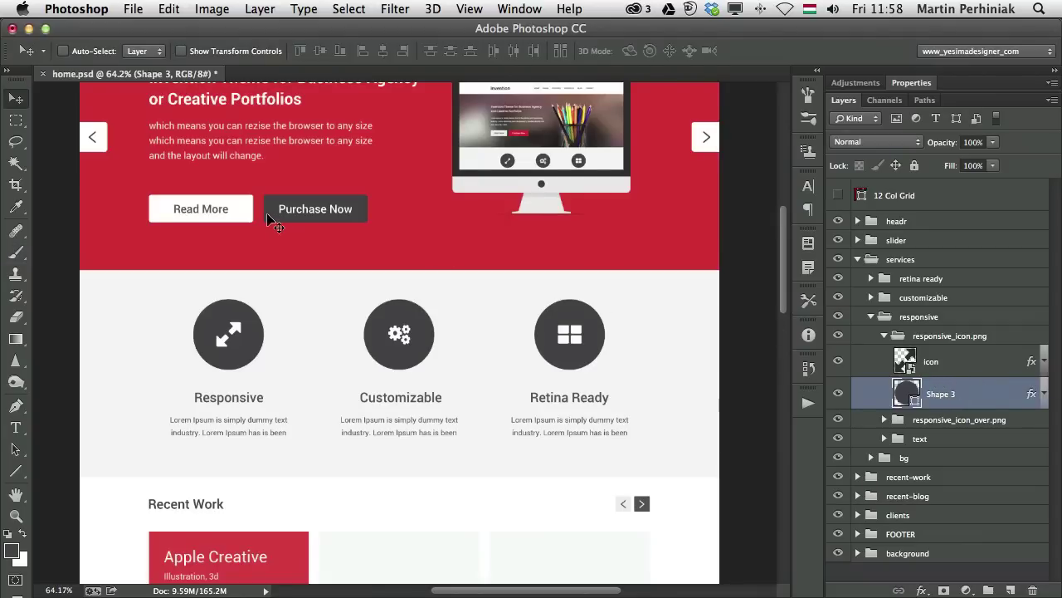
key("super+Tab")
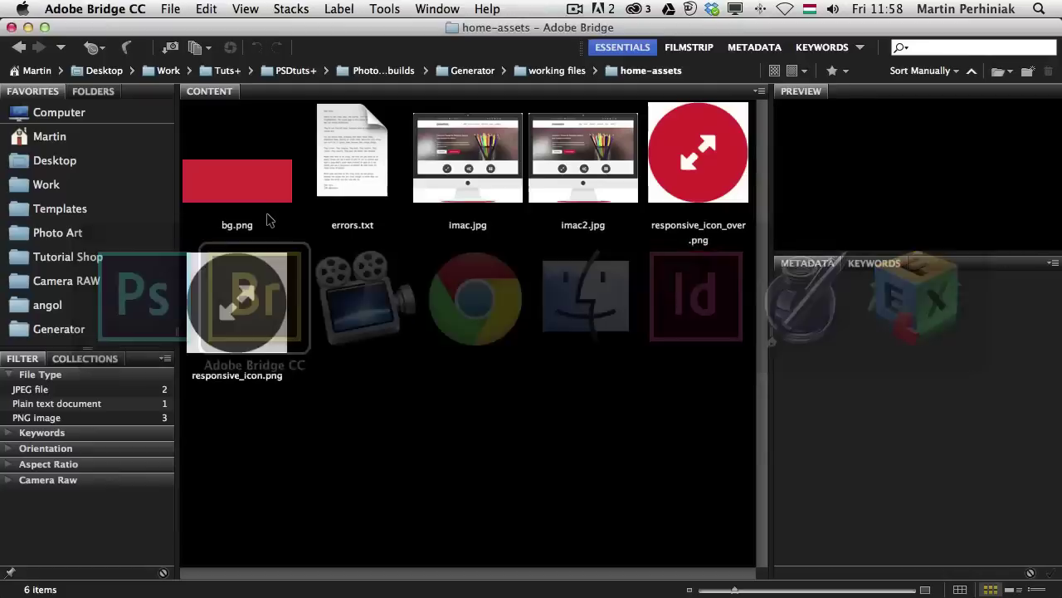
left_click(214, 305)
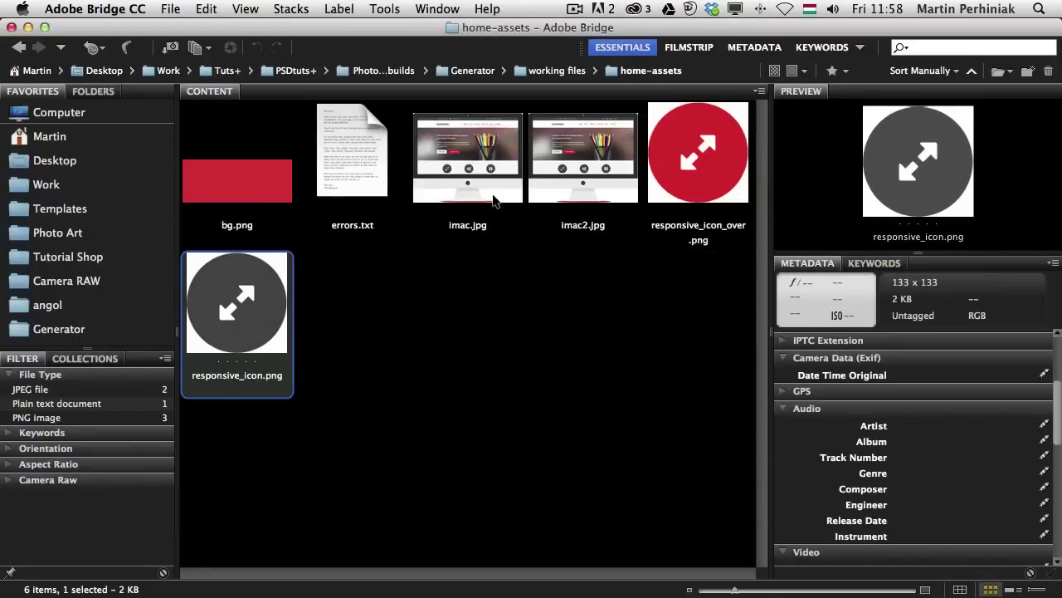
left_click(702, 150)
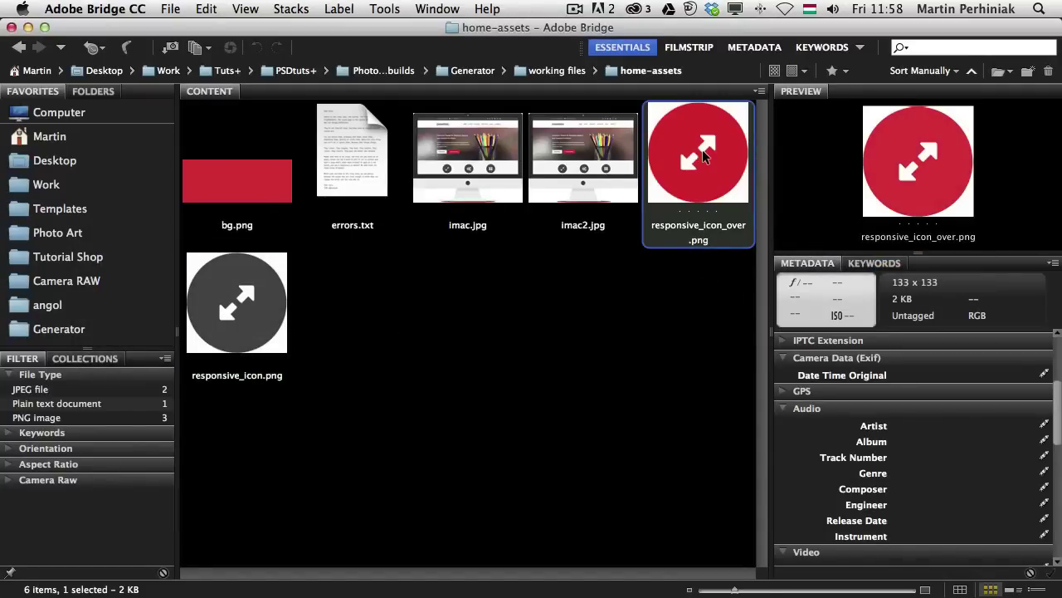
key("super+Tab")
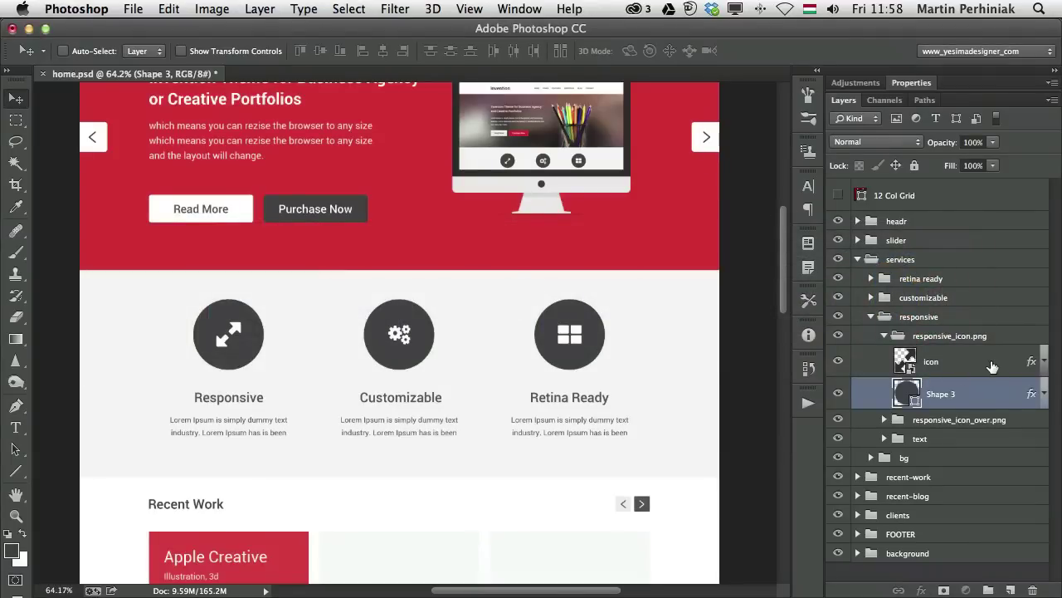
Rotate both groups' arrow icons about 90° and check the rotated PNG exports in Bridge
left_click(913, 363)
left_click(884, 420)
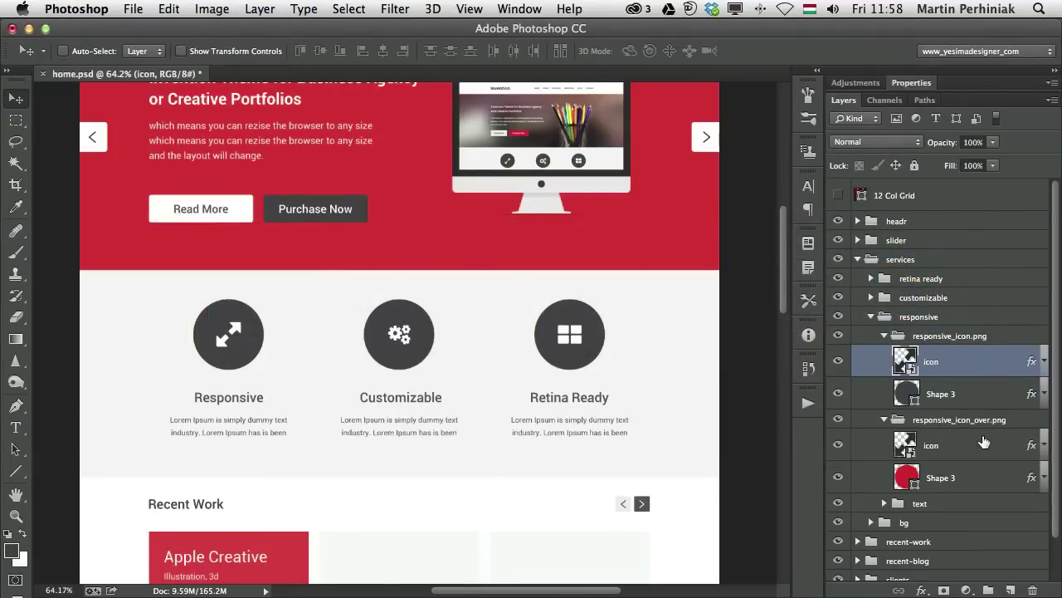
left_click(985, 444, "super")
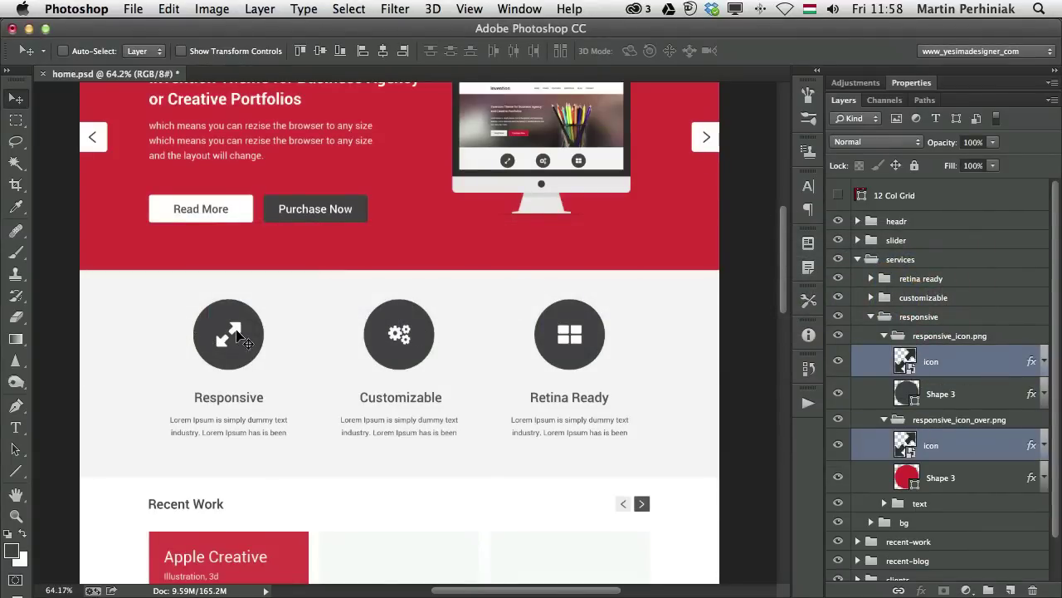
key("super+t")
left_click_drag(277, 317, 268, 385)
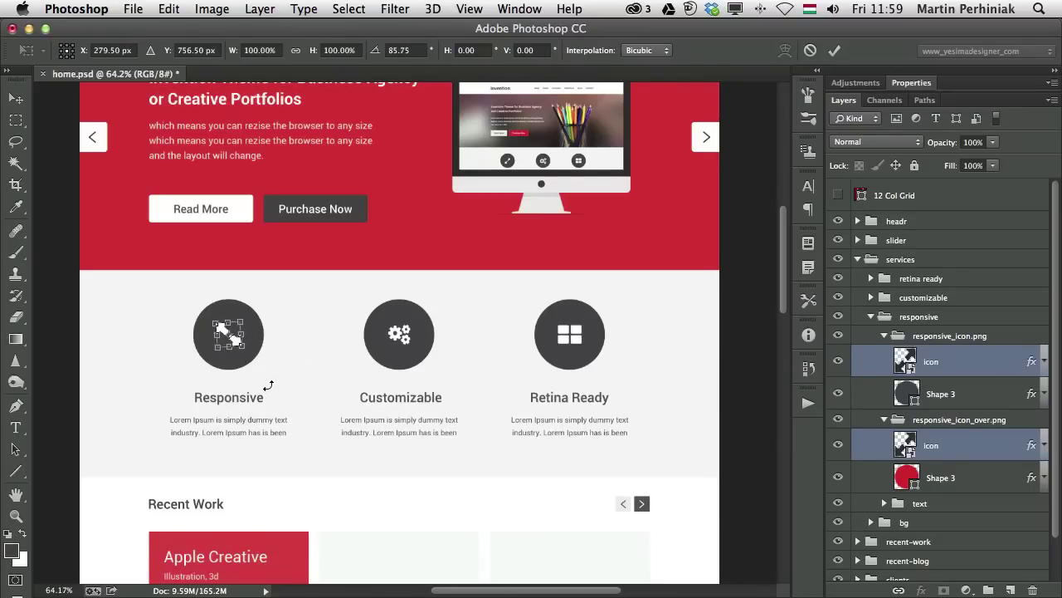
key("Return")
key("super+Tab")
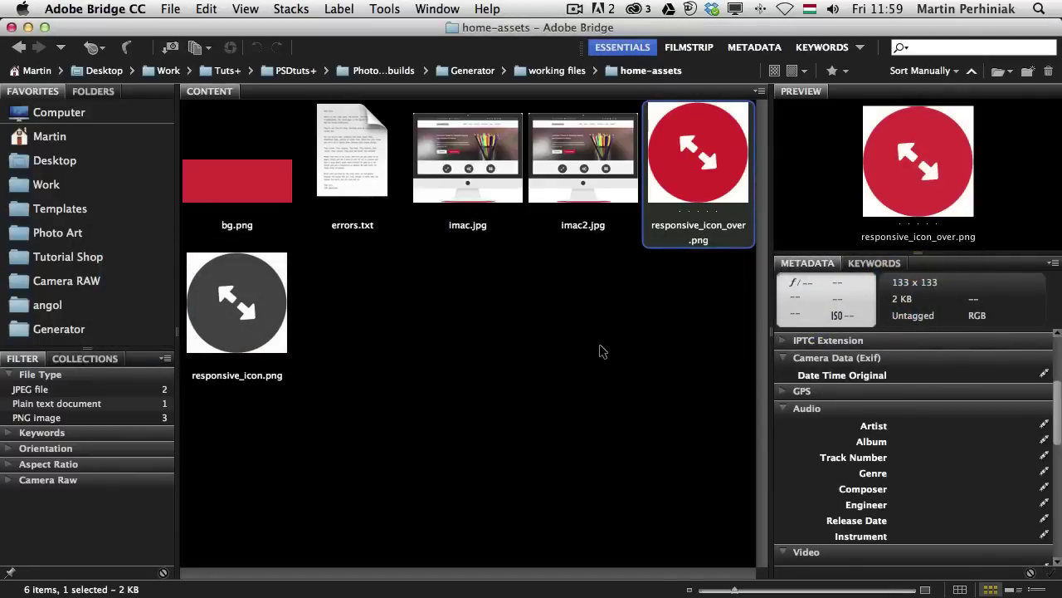
key("super+Tab")
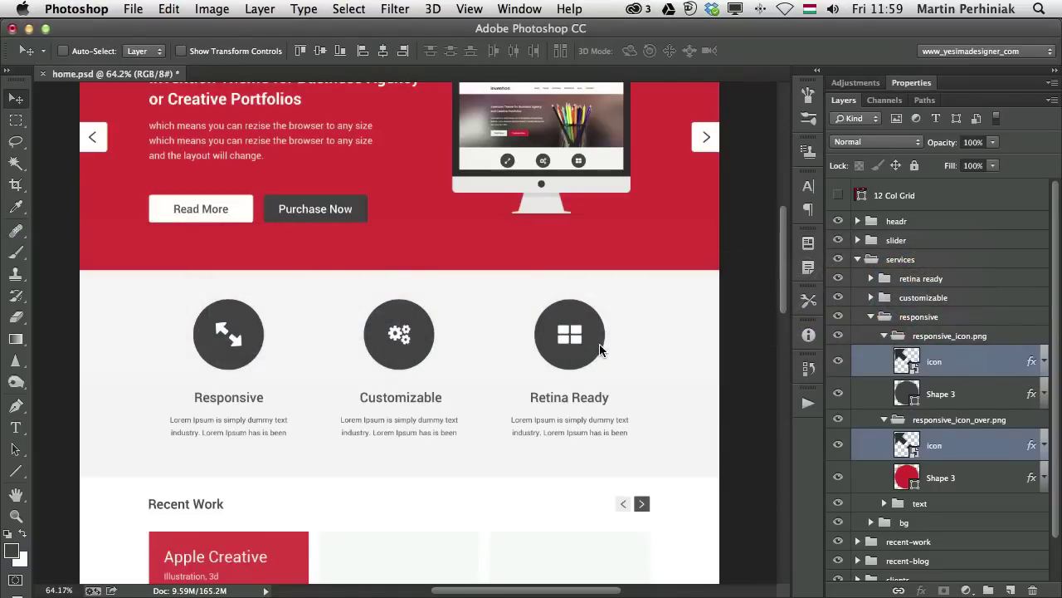
Recolour responsive_icon_over.png's Shape 3 circle to blue 2f81e7 and check the exported PNG in Bridge
left_click(957, 479)
double_click(915, 478)
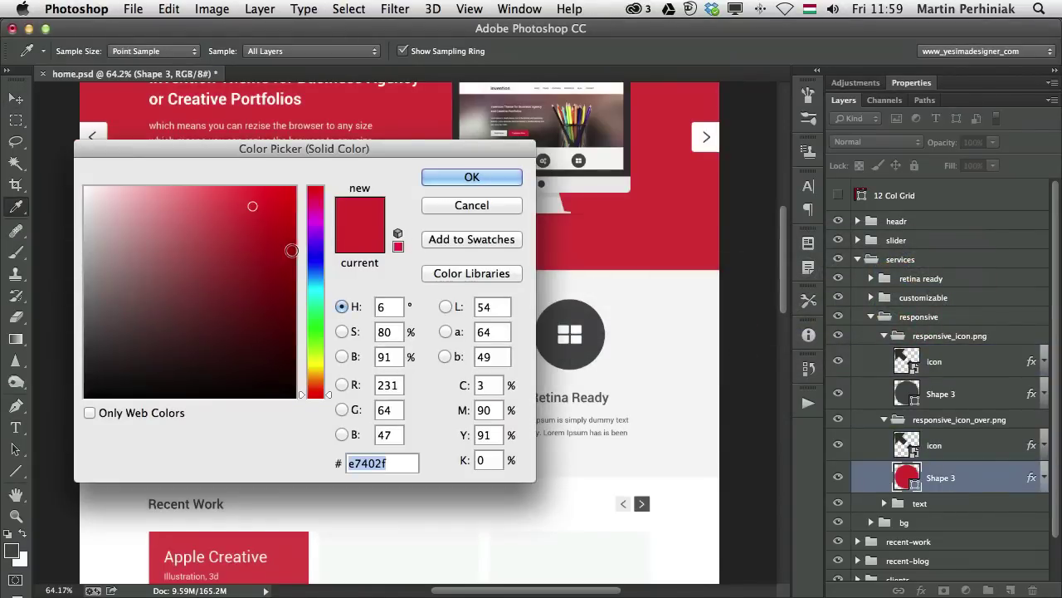
left_click(316, 272)
left_click(428, 179)
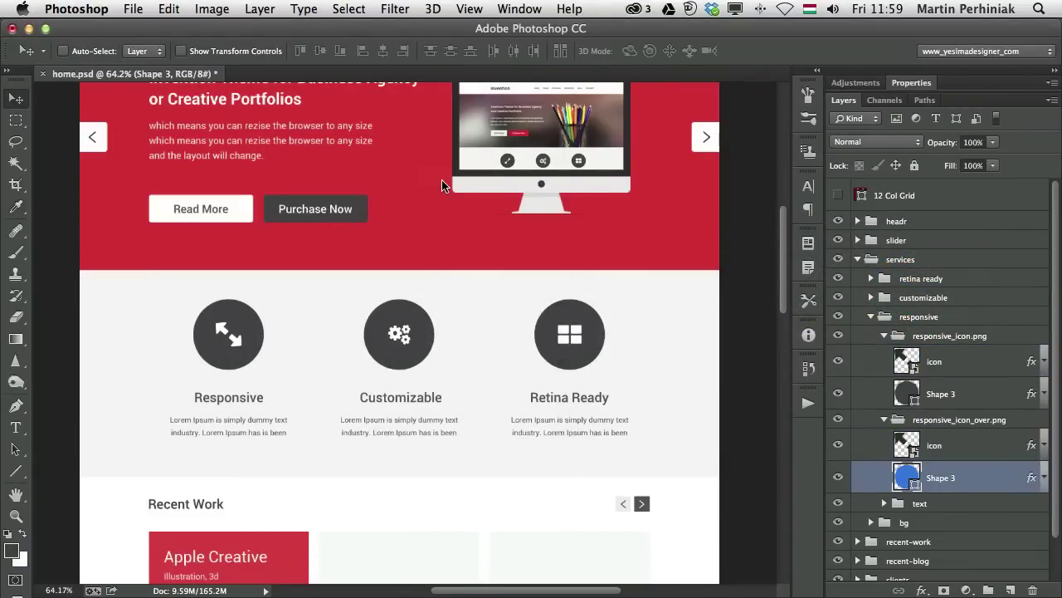
key("super+Tab")
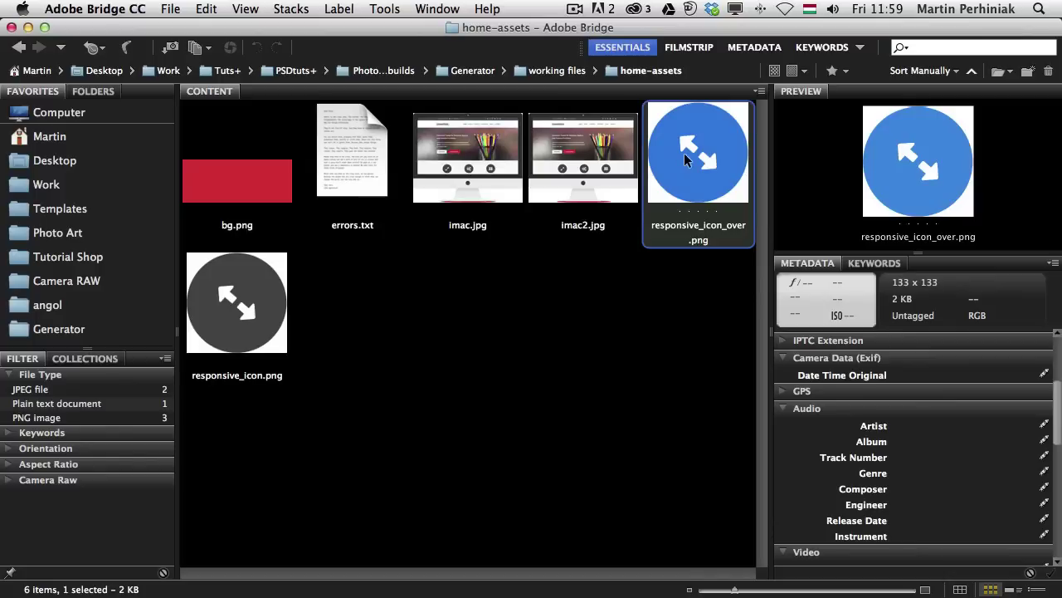